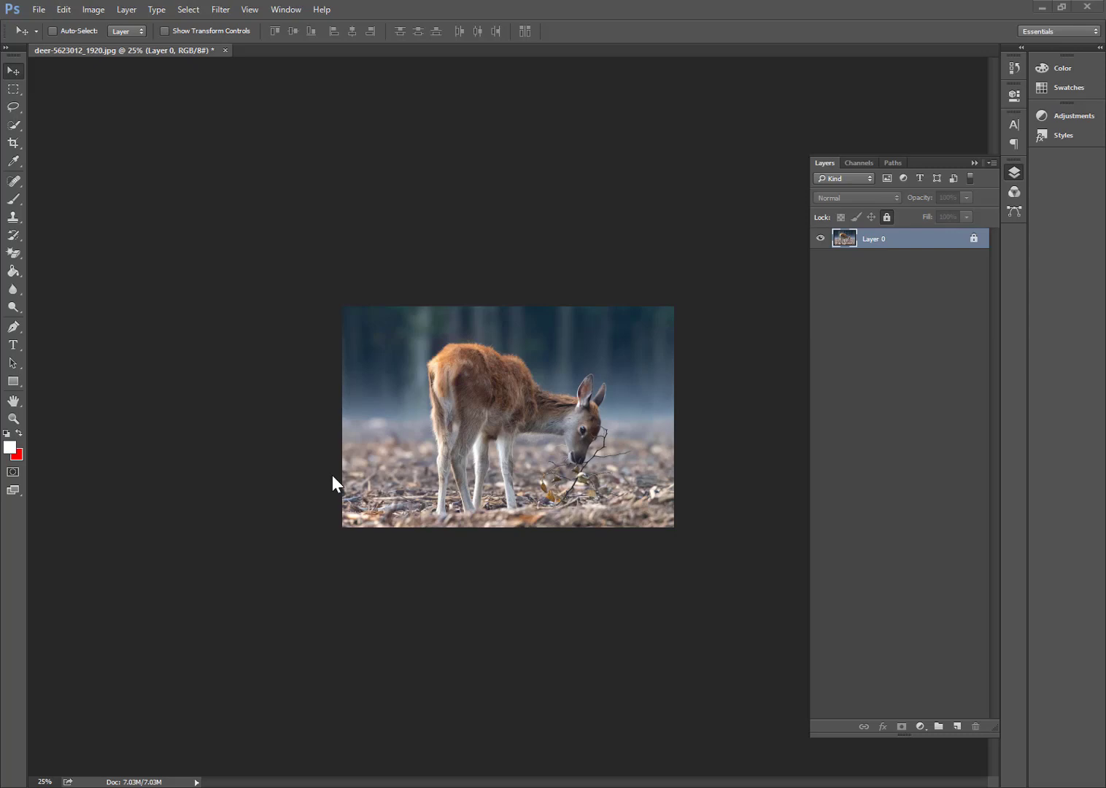
Step: Remove the full lock from Layer 0 and duplicate it as Layer 0 copy with Ctrl+J
left_click(971, 239)
double_click(971, 240)
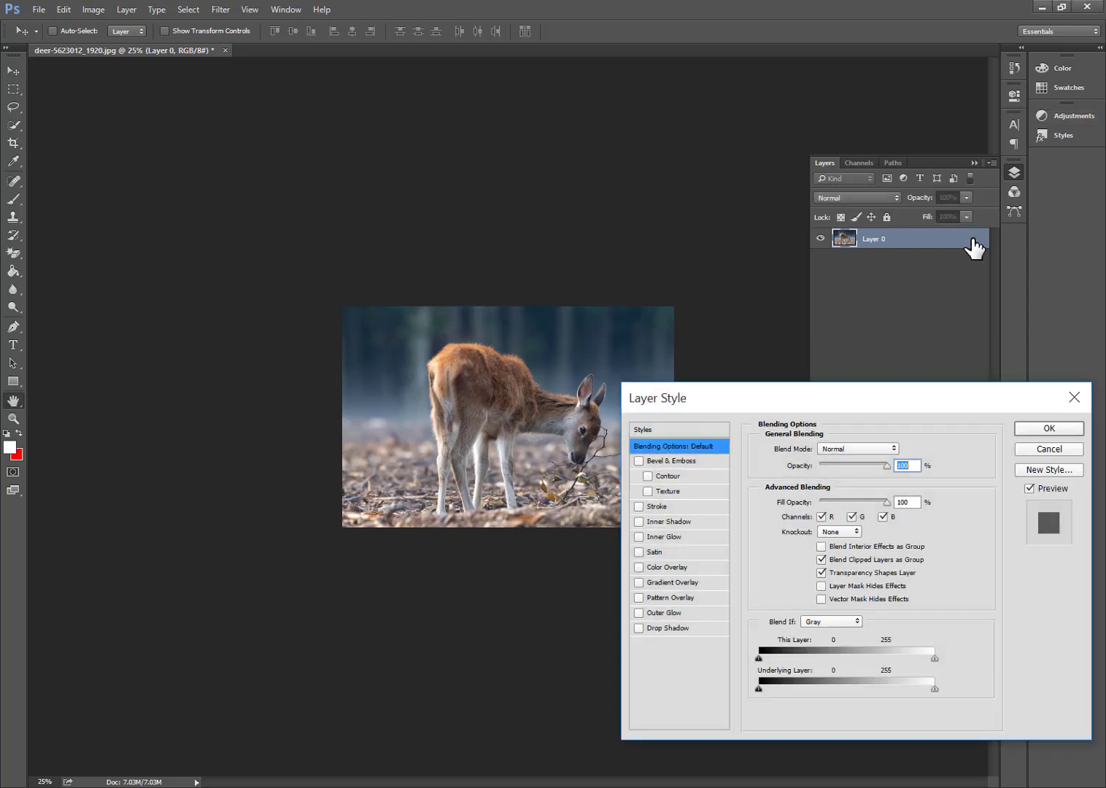
left_click(1048, 450)
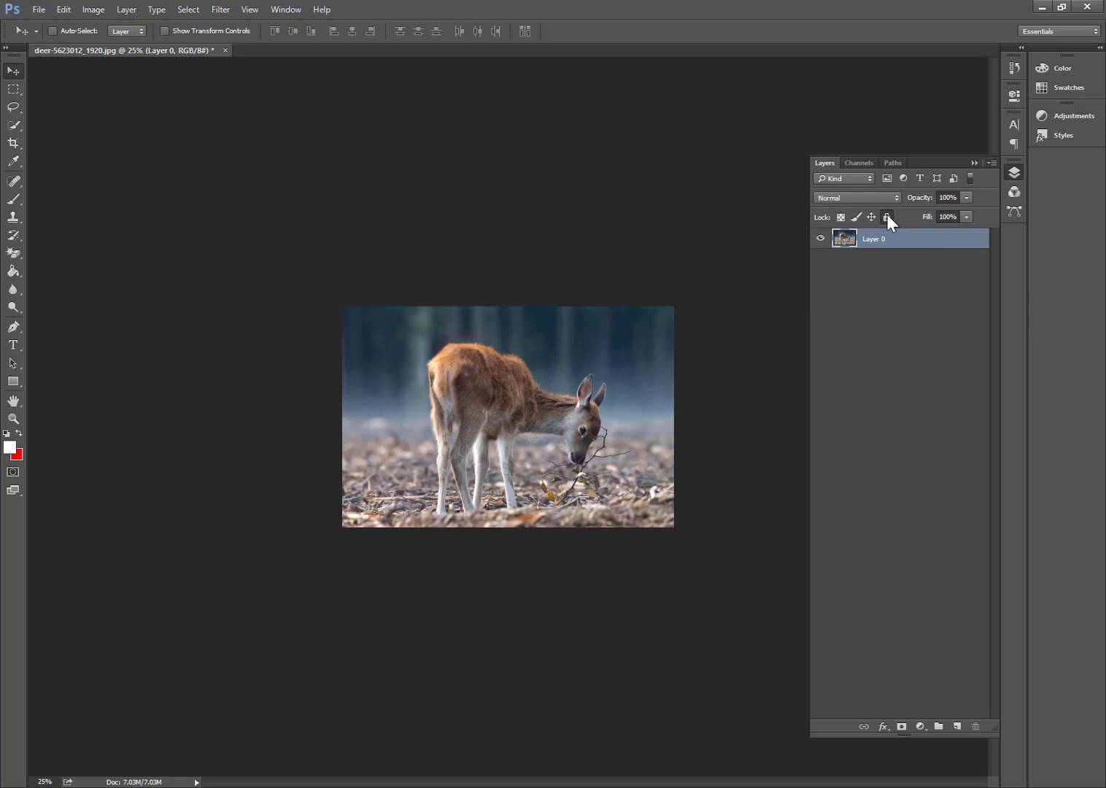
left_click(888, 216)
left_click(973, 237)
key("ctrl+j")
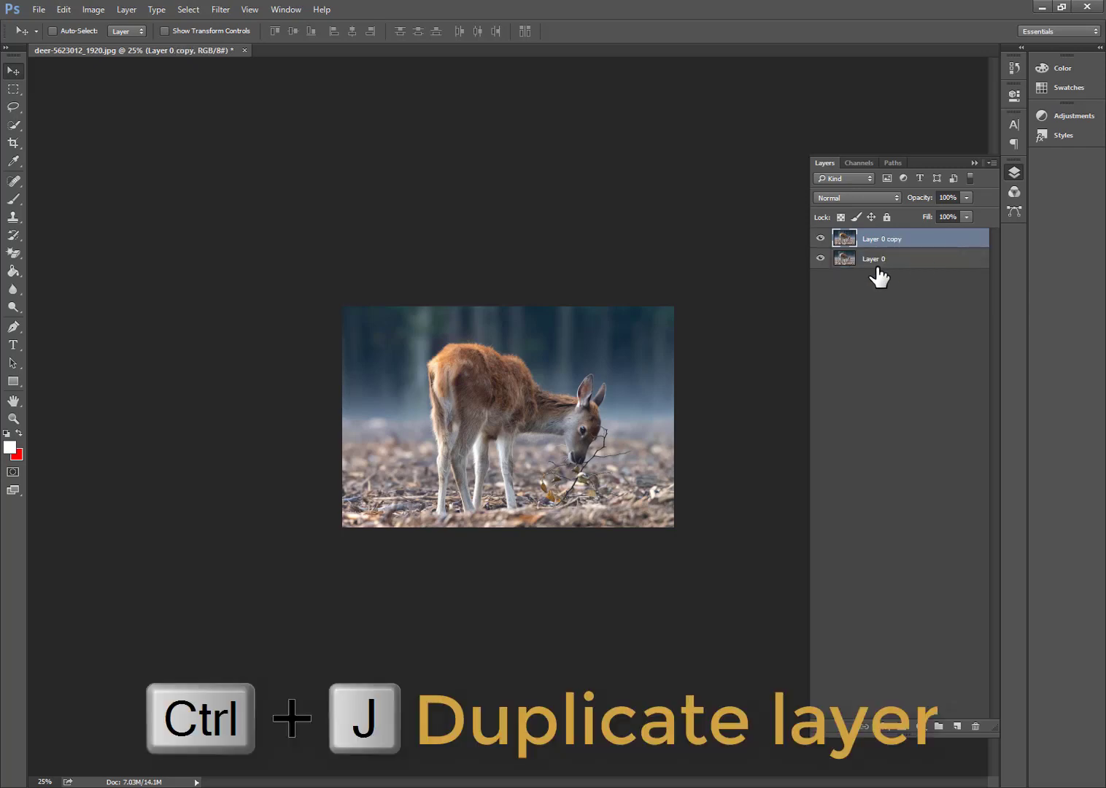
Step: Hide Layer 0 and start a Quick Selection over the deer's rump
left_click(820, 259)
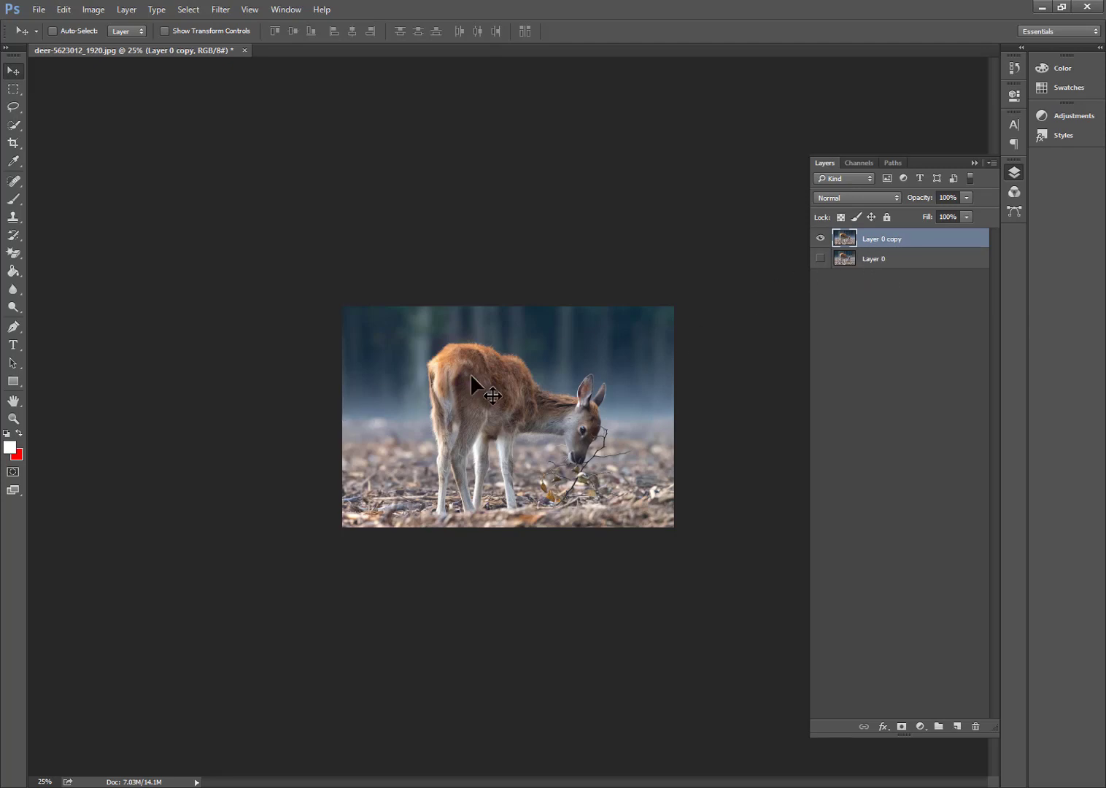
left_click(15, 122)
left_click(42, 125)
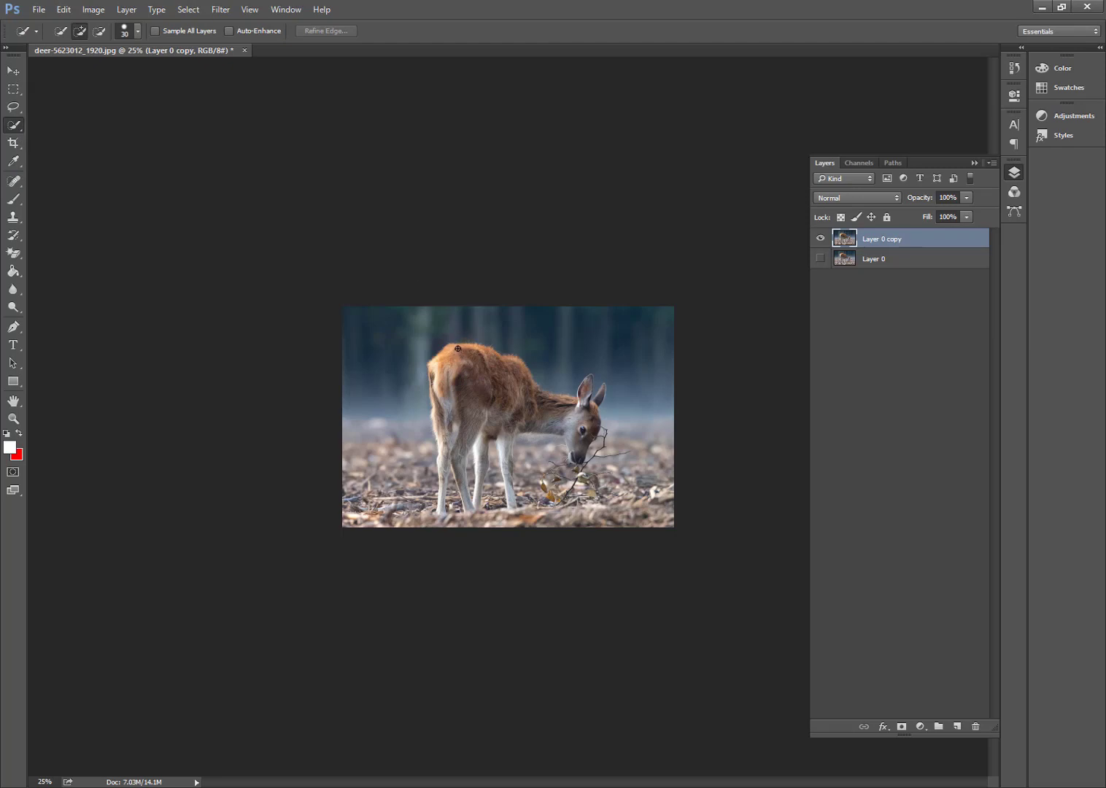
mouse_move(458, 348)
left_mouse_down()
mouse_move(463, 380)
mouse_move(436, 385)
mouse_move(438, 511)
left_mouse_up()
Step: Set the Quick Selection brush to 31% hardness and 14% spacing
right_click(285, 225)
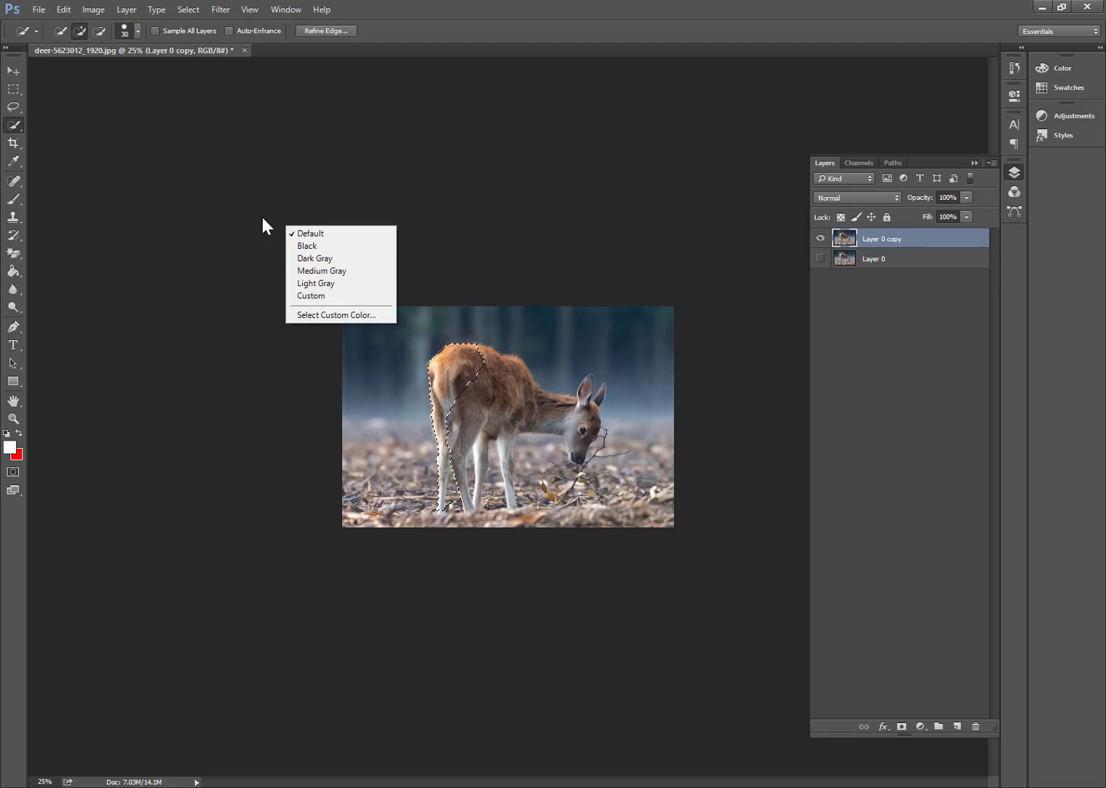
left_click(139, 29)
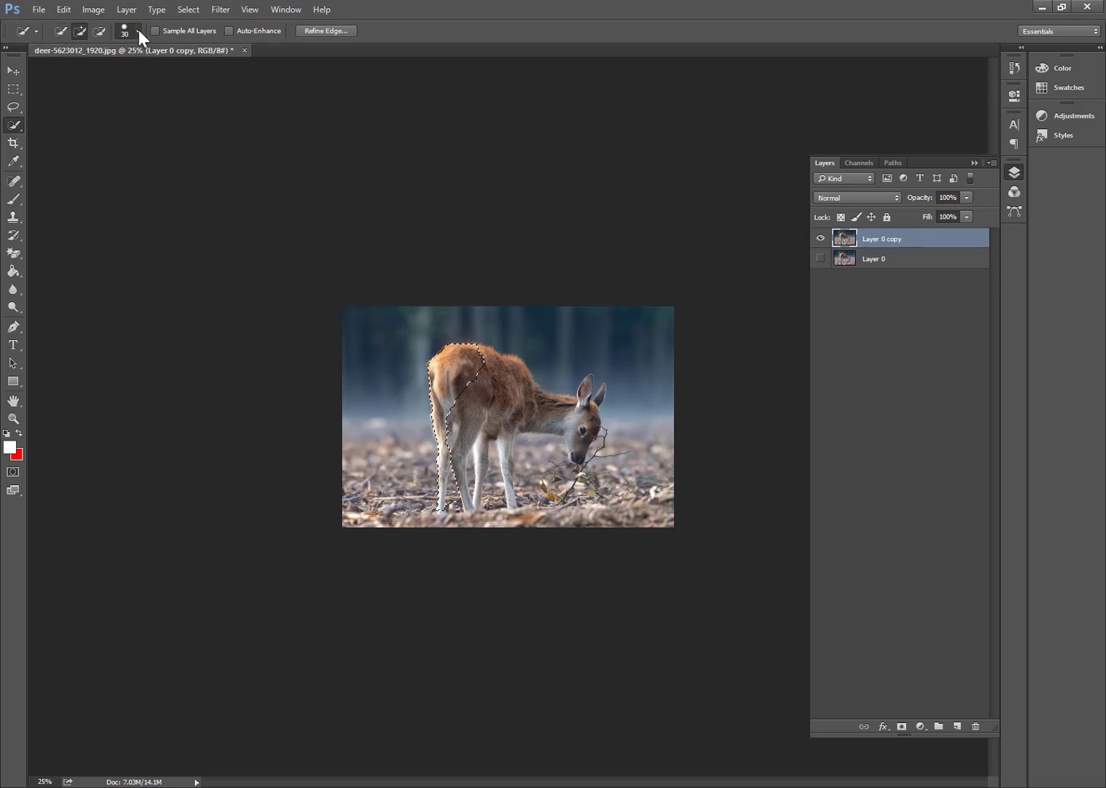
left_click(139, 29)
left_click(103, 103)
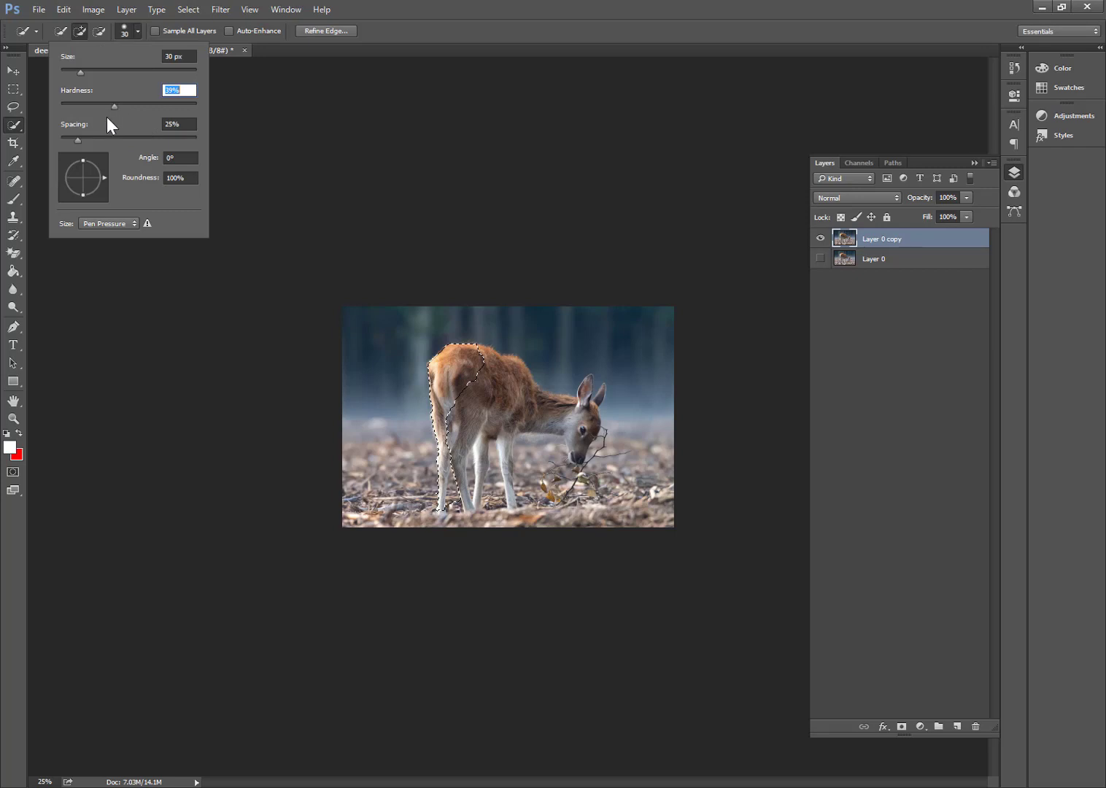
left_click_drag(78, 140, 70, 139)
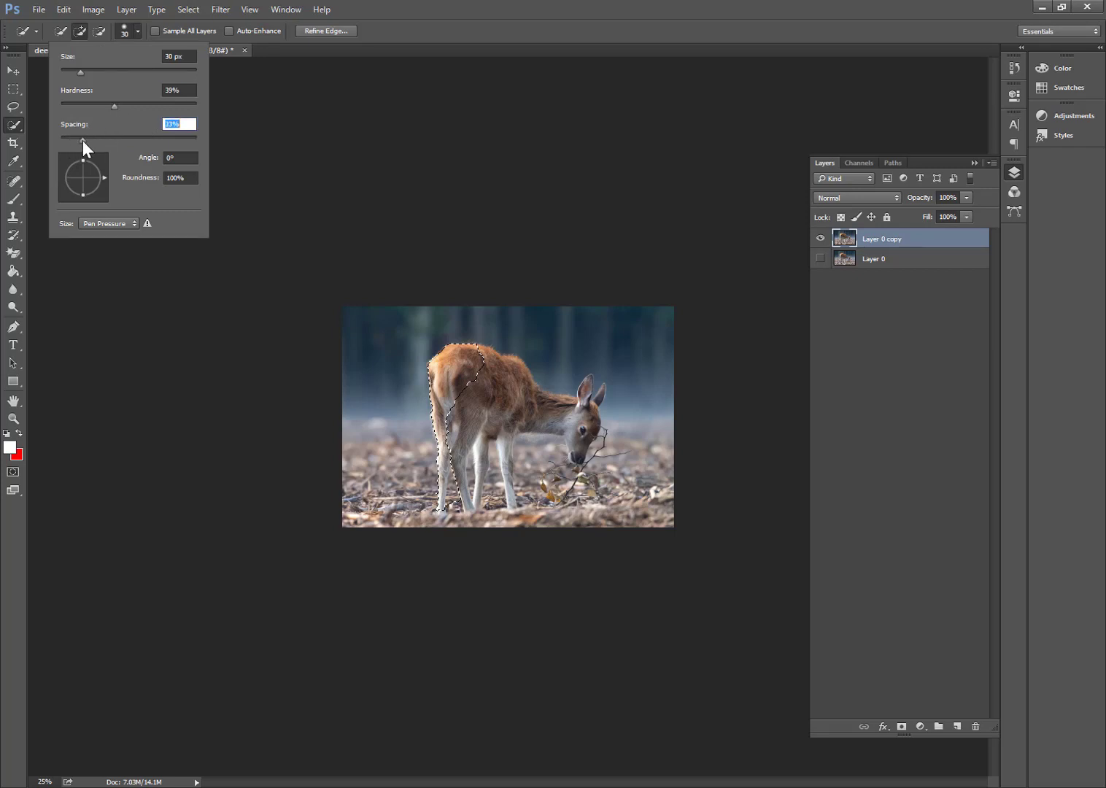
left_click(99, 105)
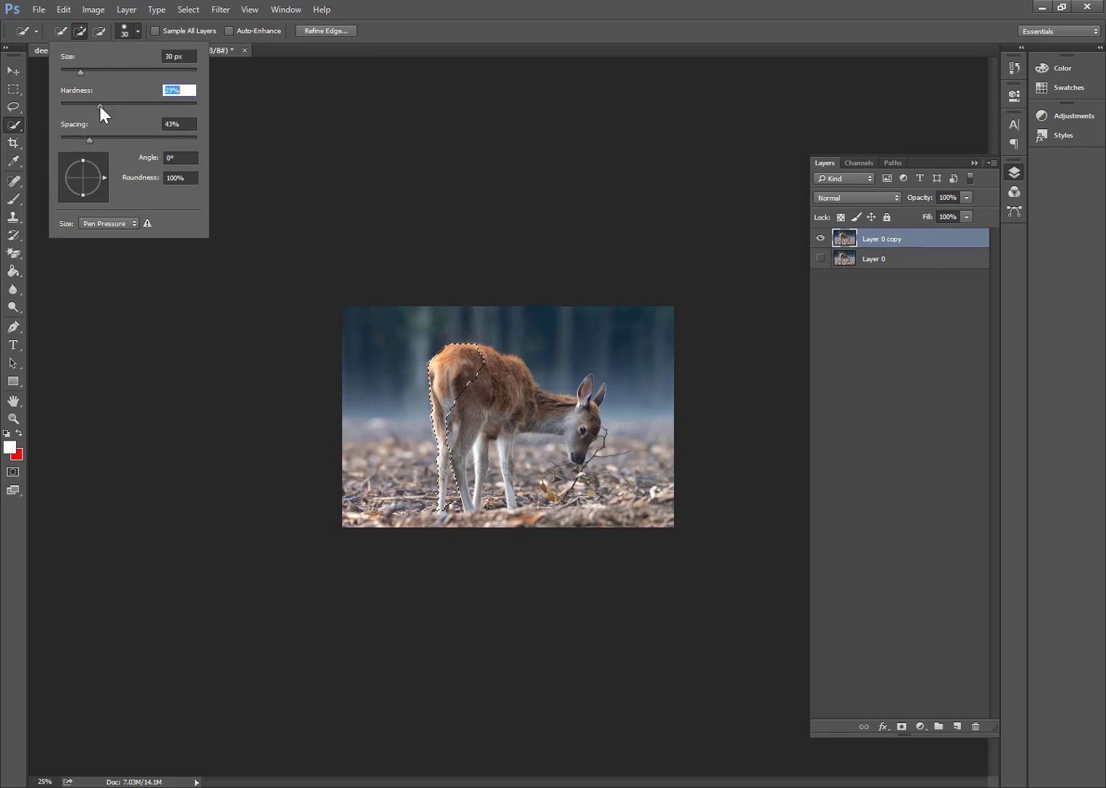
left_click(470, 7)
Step: Extend the selection over the back, head, ear and legs, then subtract the gap between the legs
mouse_move(459, 366)
left_mouse_down()
mouse_move(520, 381)
mouse_move(565, 413)
mouse_move(579, 415)
mouse_move(588, 380)
left_mouse_up()
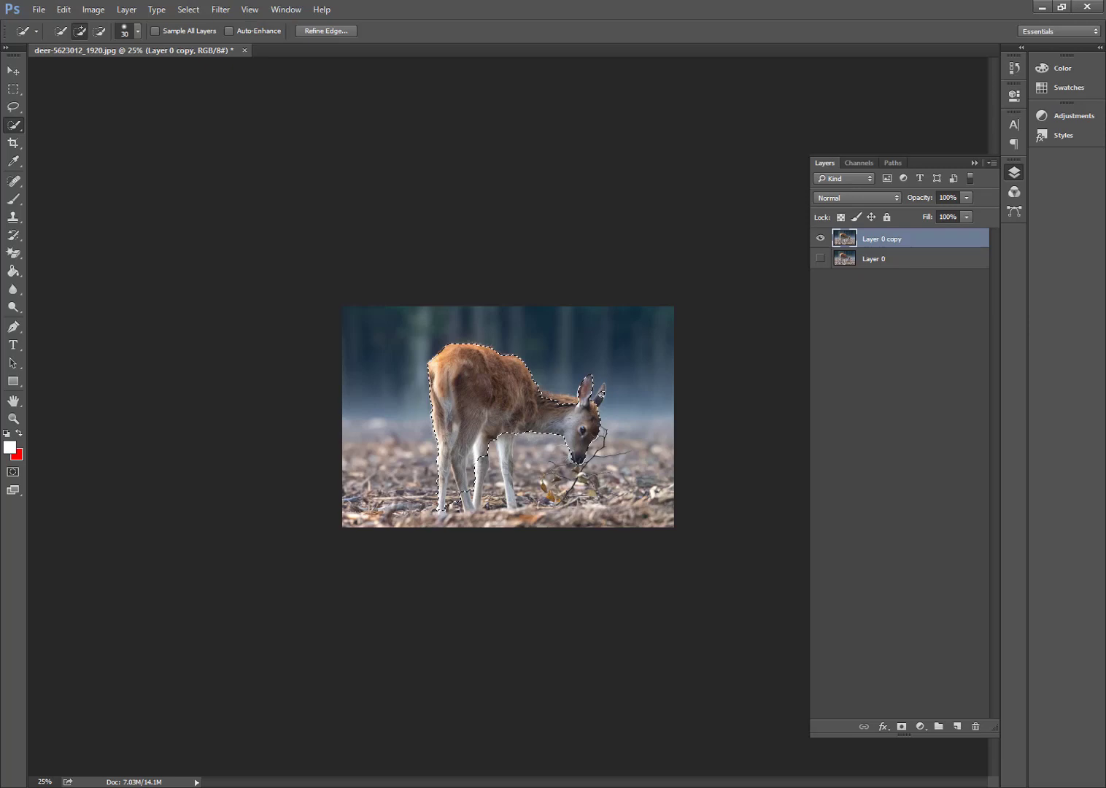
left_click_drag(604, 386, 599, 398)
mouse_move(509, 462)
left_mouse_down()
mouse_move(509, 510)
mouse_move(477, 495)
mouse_move(468, 497)
mouse_move(483, 507)
mouse_move(456, 506)
left_mouse_up()
key("alt")
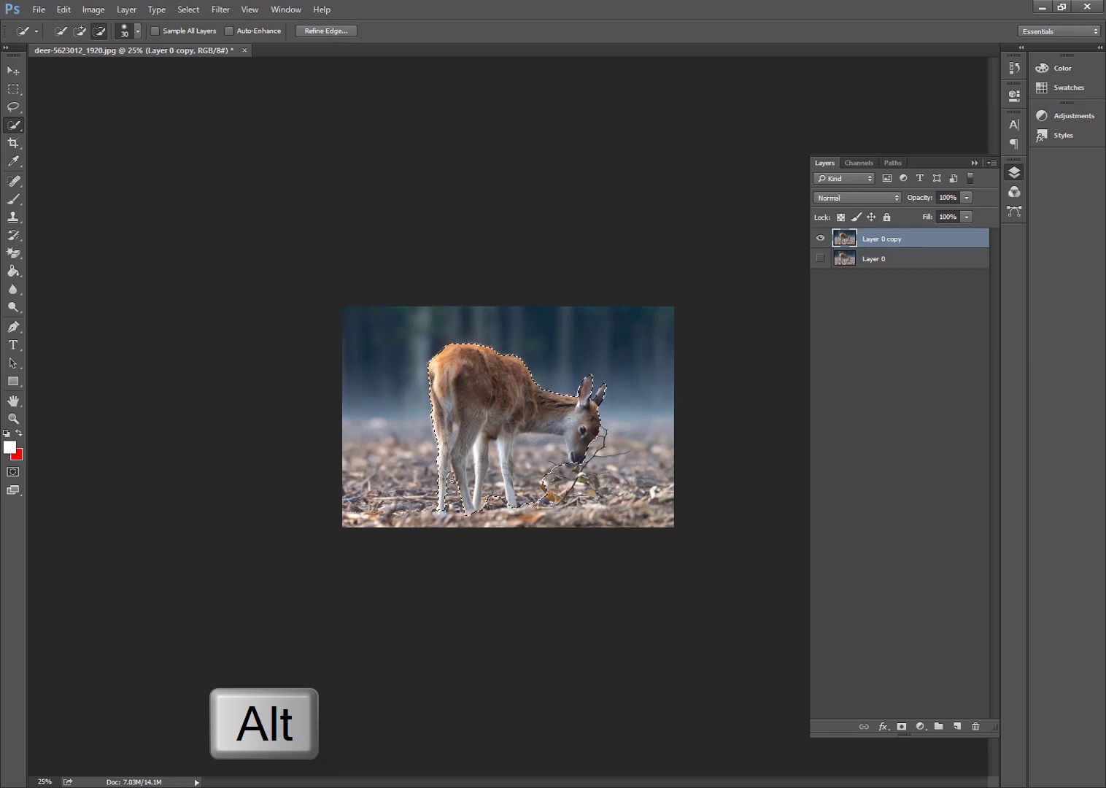
left_click_drag(495, 493, 502, 447)
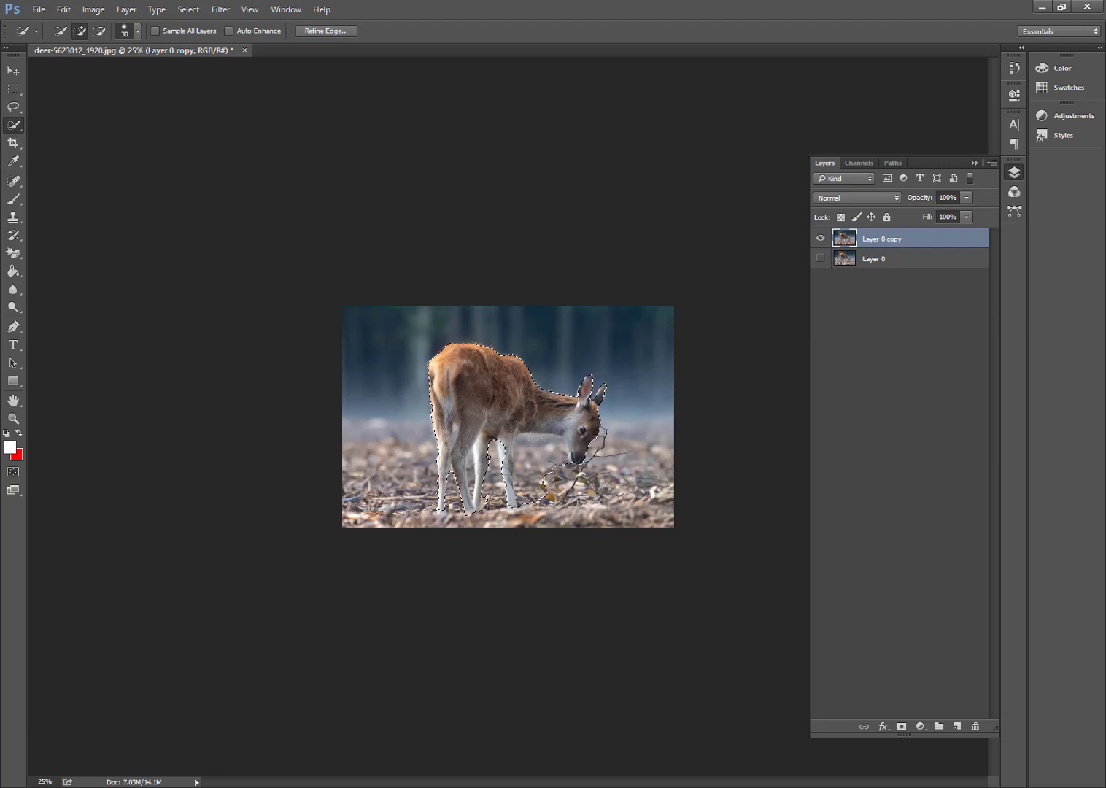
Step: Zoom in and subtract the ground near the front leg and hind hoof from the deer selection
scroll(489, 458, "up", 2)
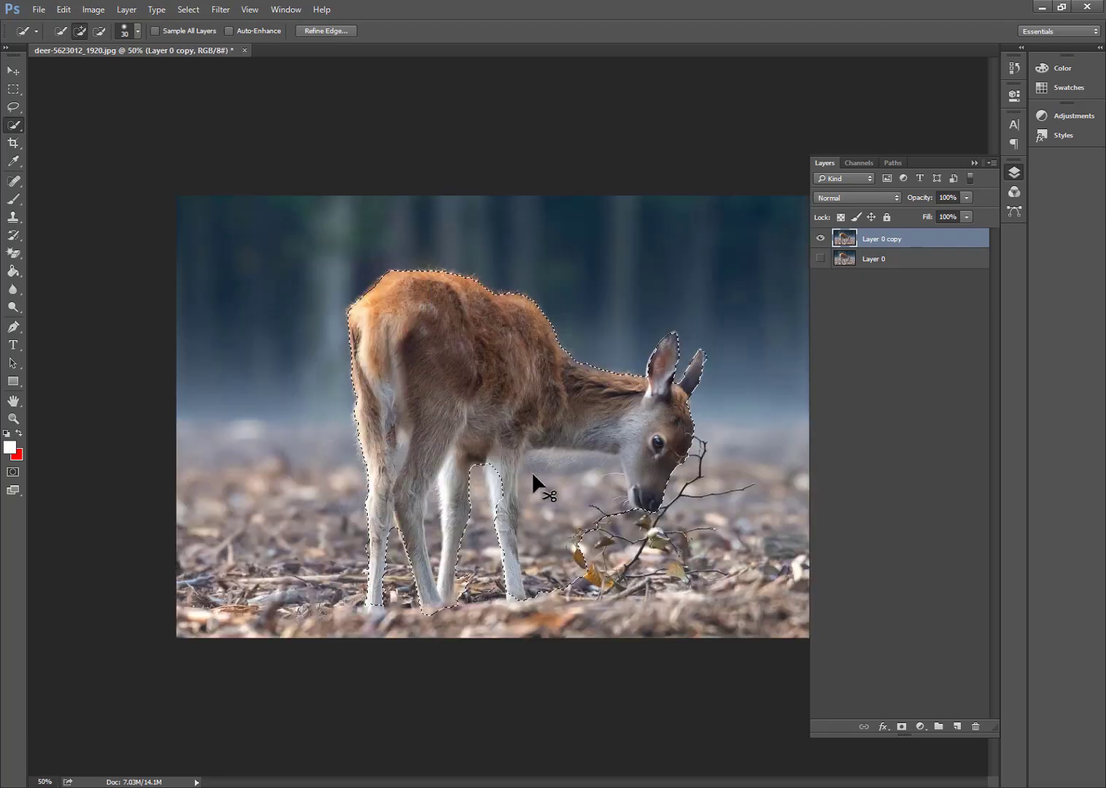
left_click(13, 419)
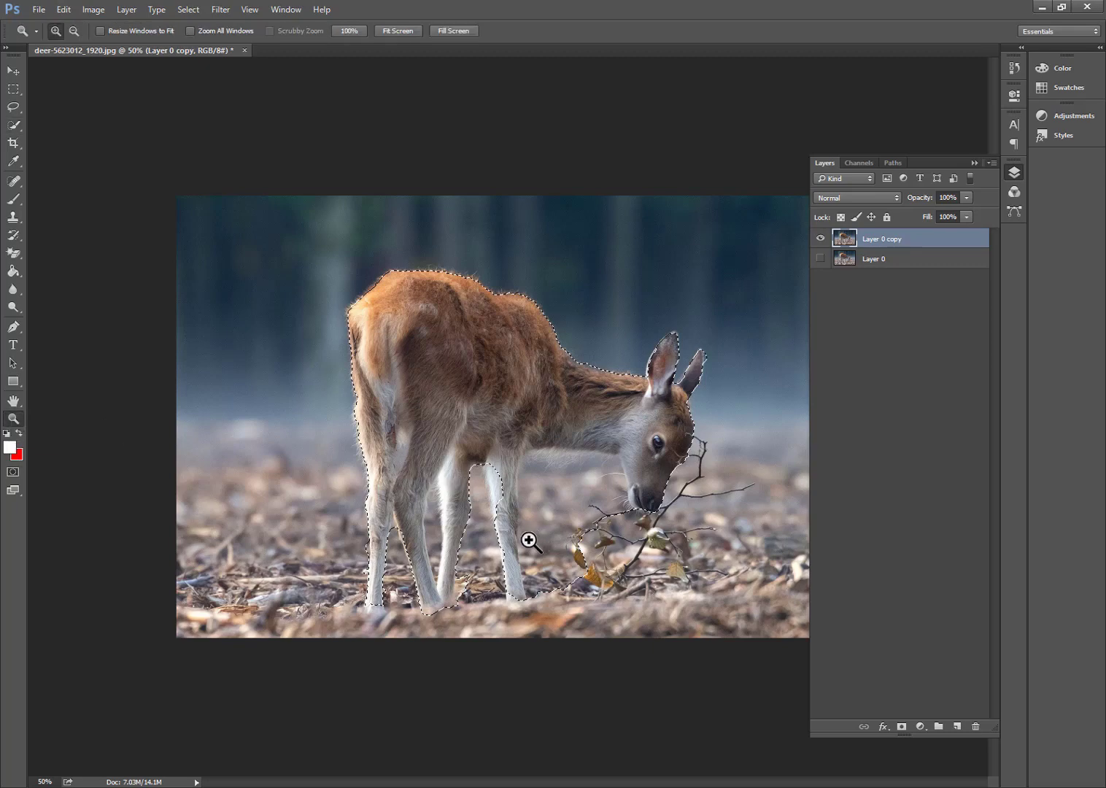
left_click(13, 125)
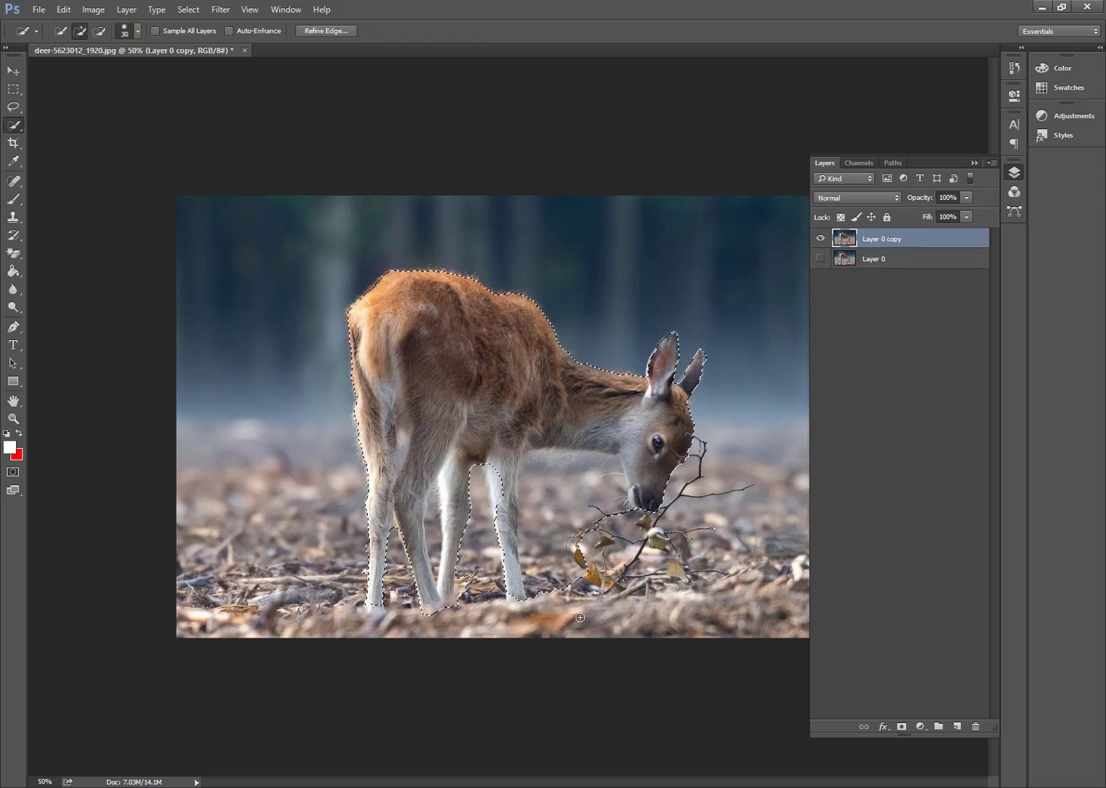
mouse_move(576, 604)
left_mouse_down("alt")
mouse_move(549, 593)
mouse_move(544, 482)
mouse_move(556, 473)
left_mouse_up("alt")
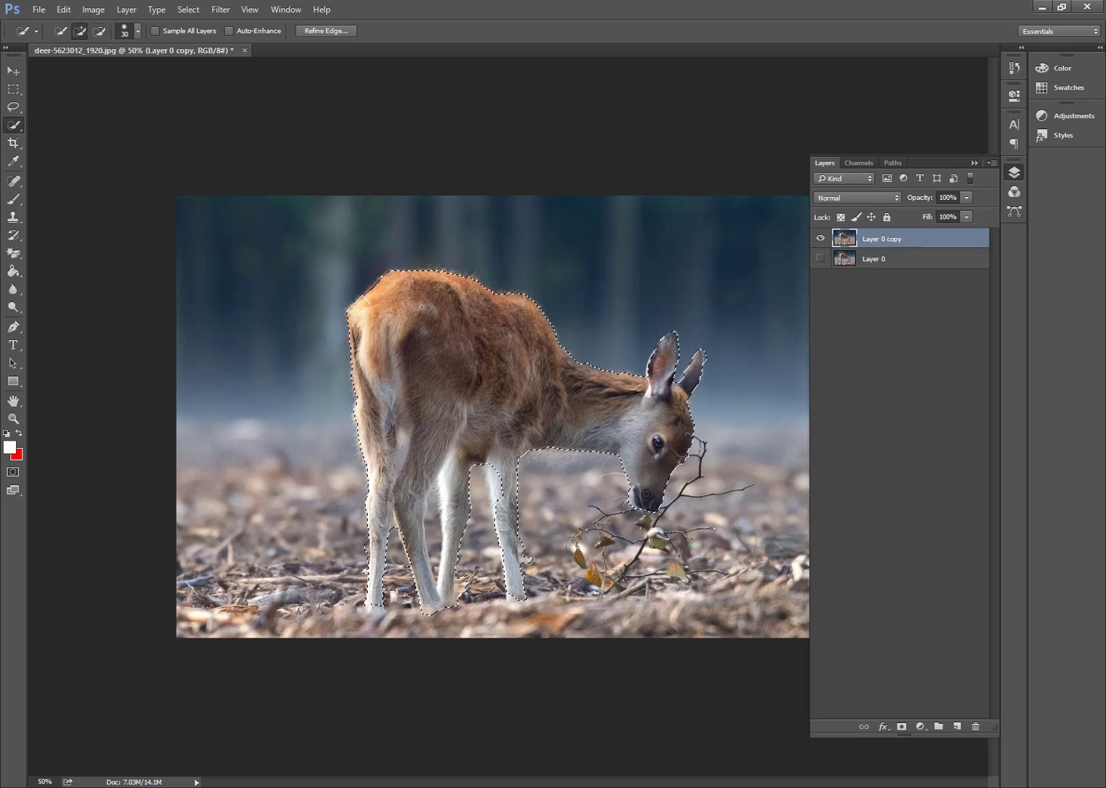
key("alt")
key("alt")
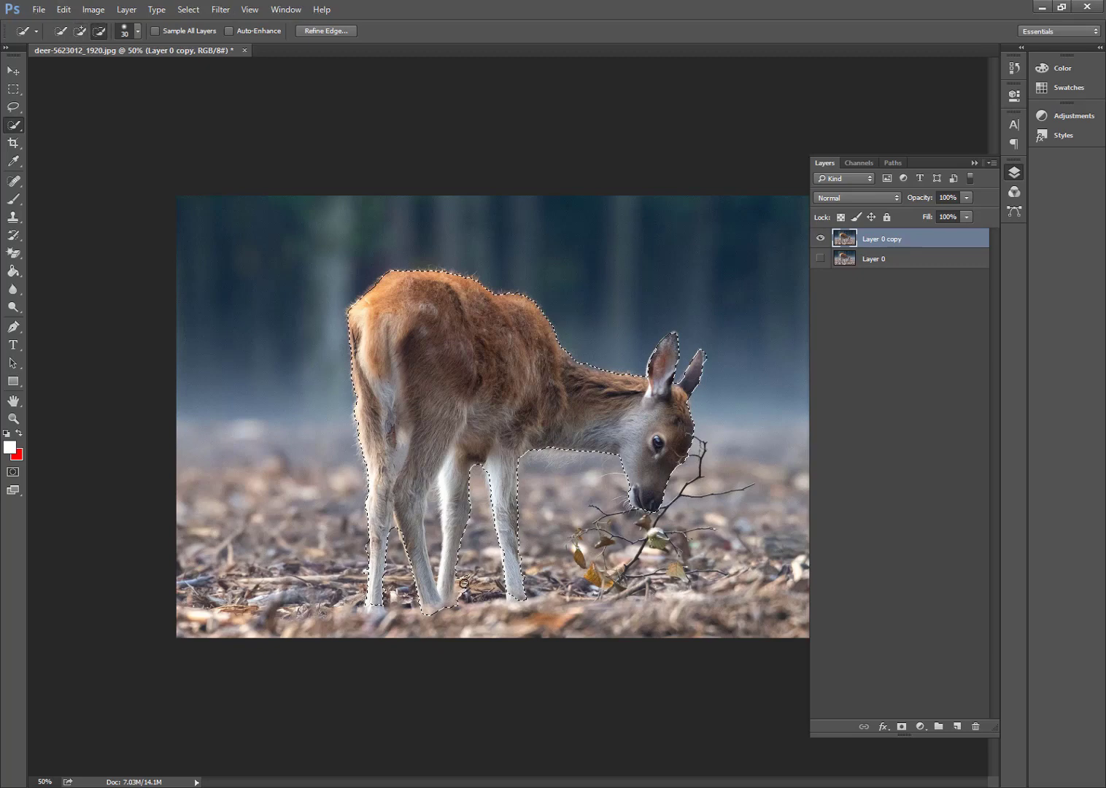
left_click(433, 613)
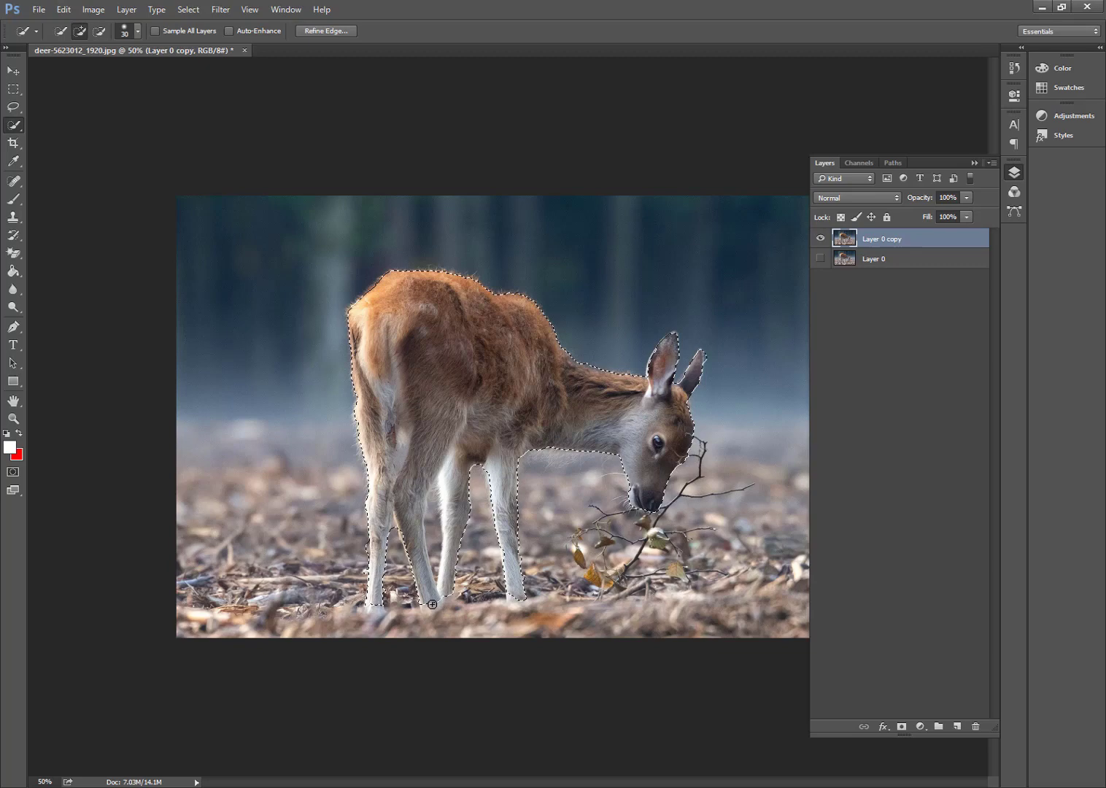
key("alt")
key("alt")
Step: Open Refine Edge, move the dialog aside and change the cutout preview background
left_click(314, 30)
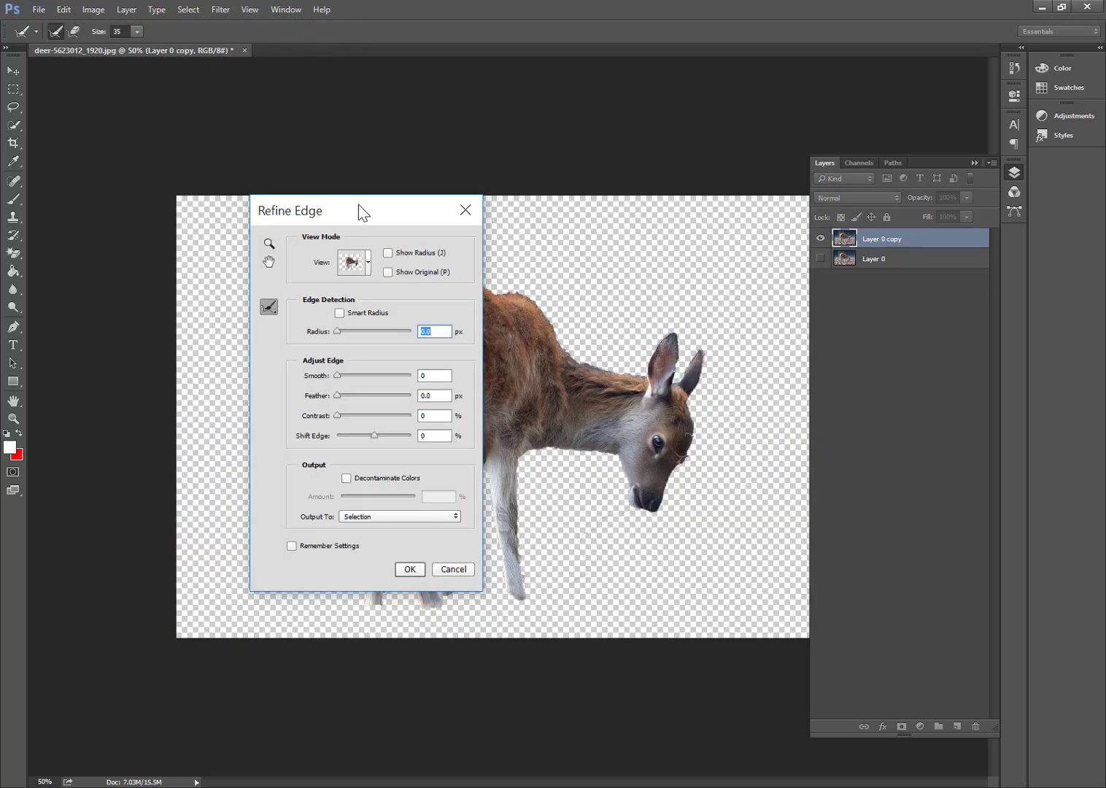
left_click_drag(359, 205, 853, 248)
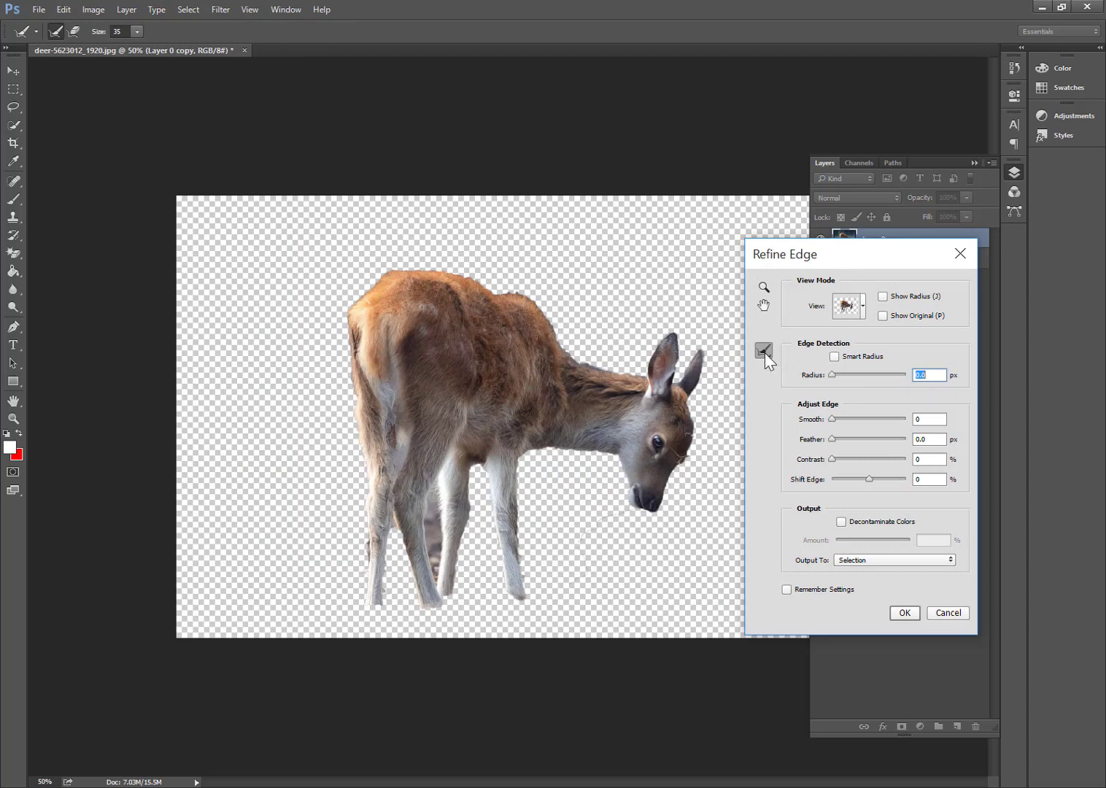
left_click(881, 317)
left_click(856, 314)
Step: Refine the fur edges along the back, neck, hind leg, front leg and rump
mouse_move(543, 302)
left_mouse_down()
mouse_move(571, 357)
mouse_move(650, 374)
left_mouse_up()
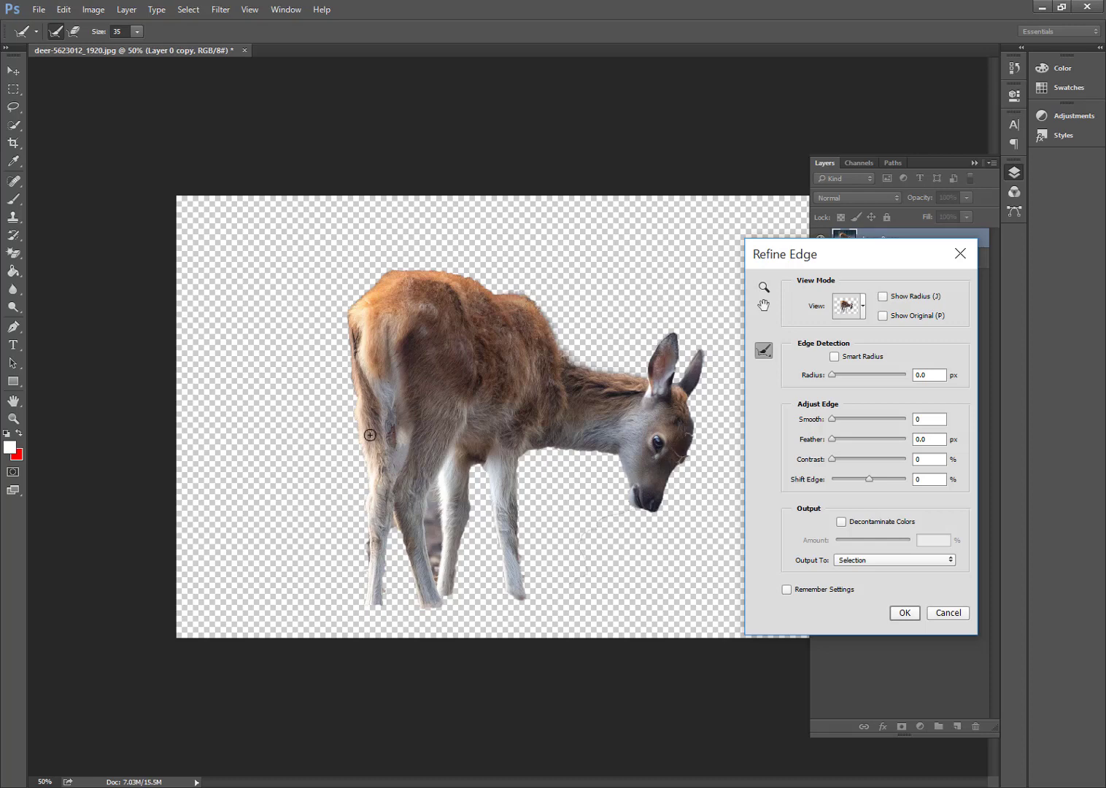
left_click_drag(361, 535, 358, 587)
mouse_move(523, 460)
left_mouse_down()
mouse_move(519, 542)
mouse_move(532, 589)
left_mouse_up()
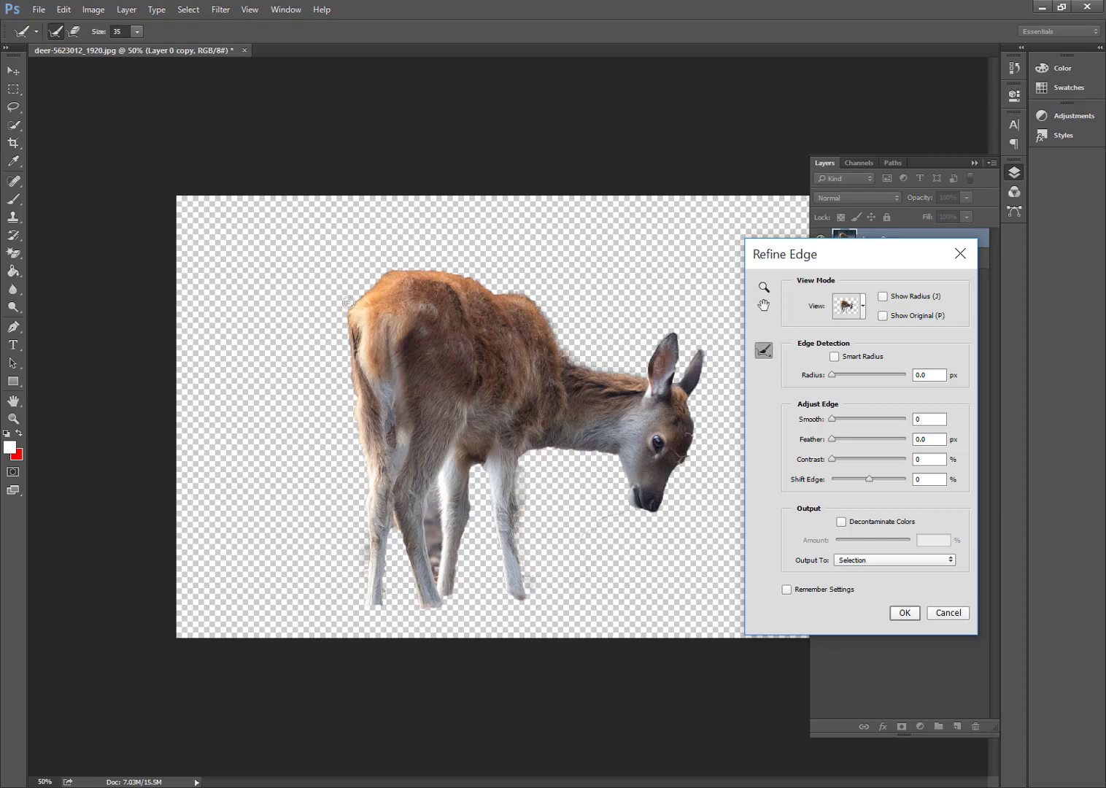
left_click_drag(383, 269, 344, 311)
Step: Output the refined deer to a New Layer with Layer Mask and confirm
left_click(862, 567)
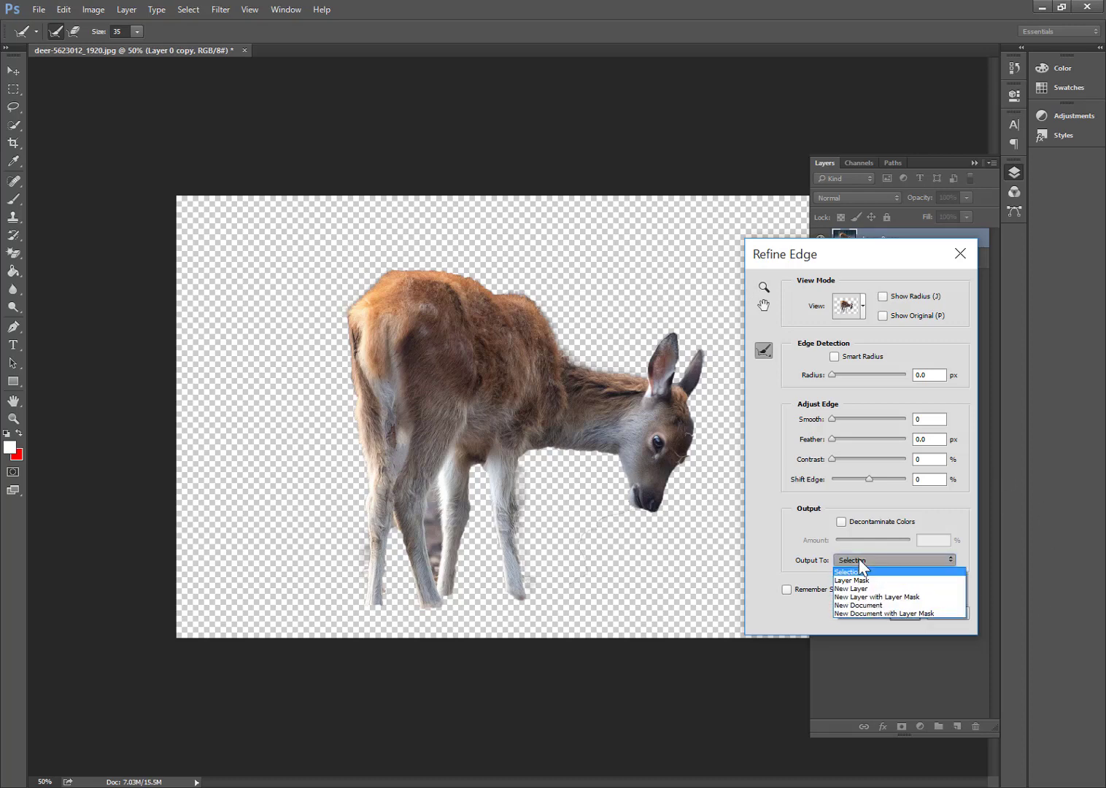
left_click(867, 598)
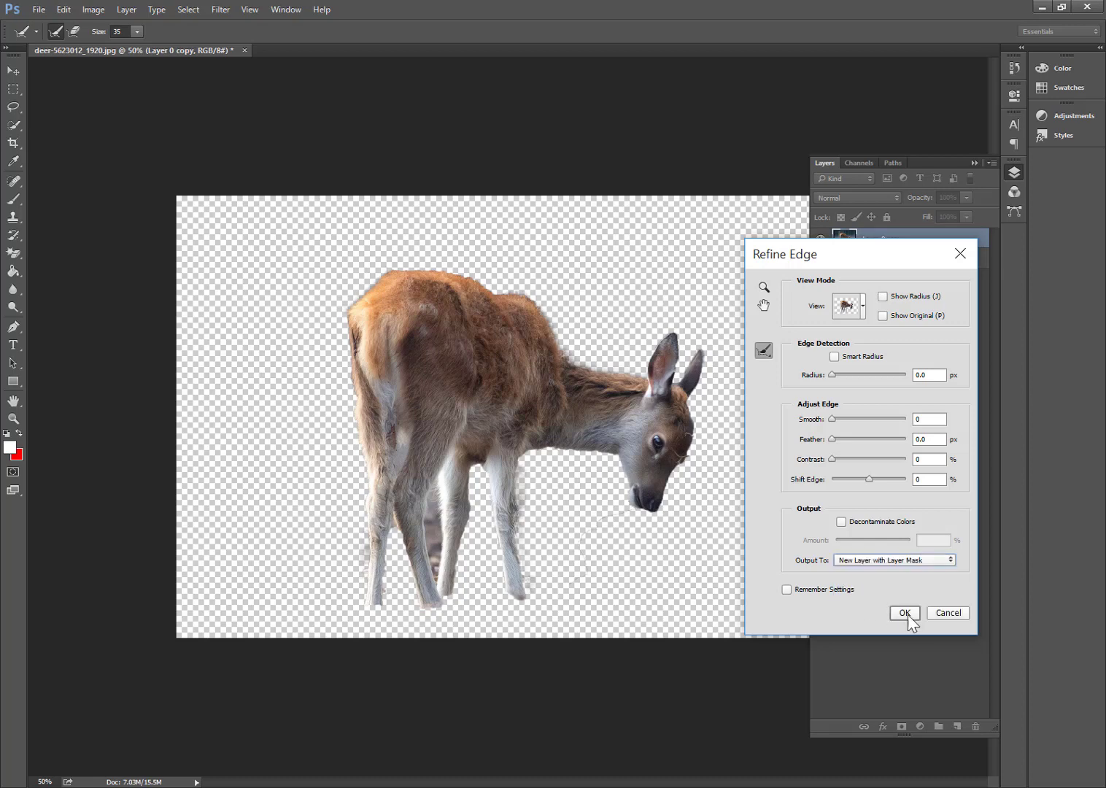
left_click(905, 613)
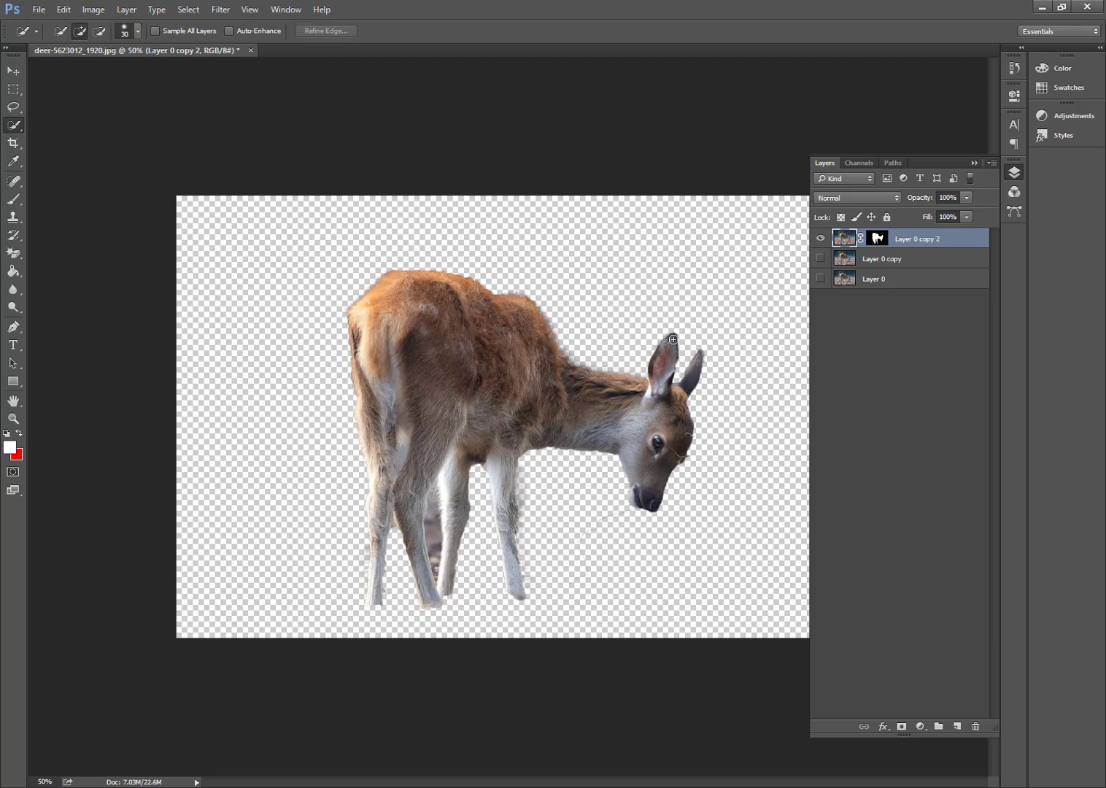
Step: Select both of the deer's ears and copy them onto a new Layer 1
left_click_drag(673, 339, 662, 375)
left_click(654, 400)
left_click(647, 404)
left_click_drag(700, 356, 689, 378)
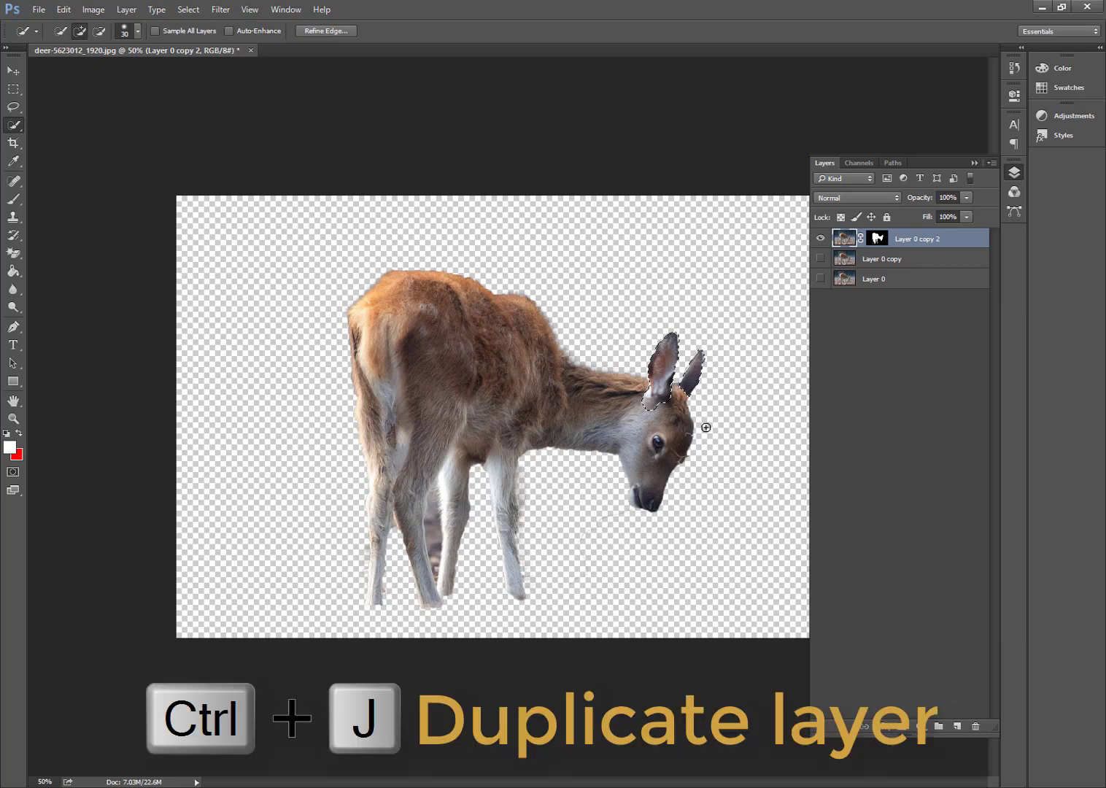
key("ctrl+j")
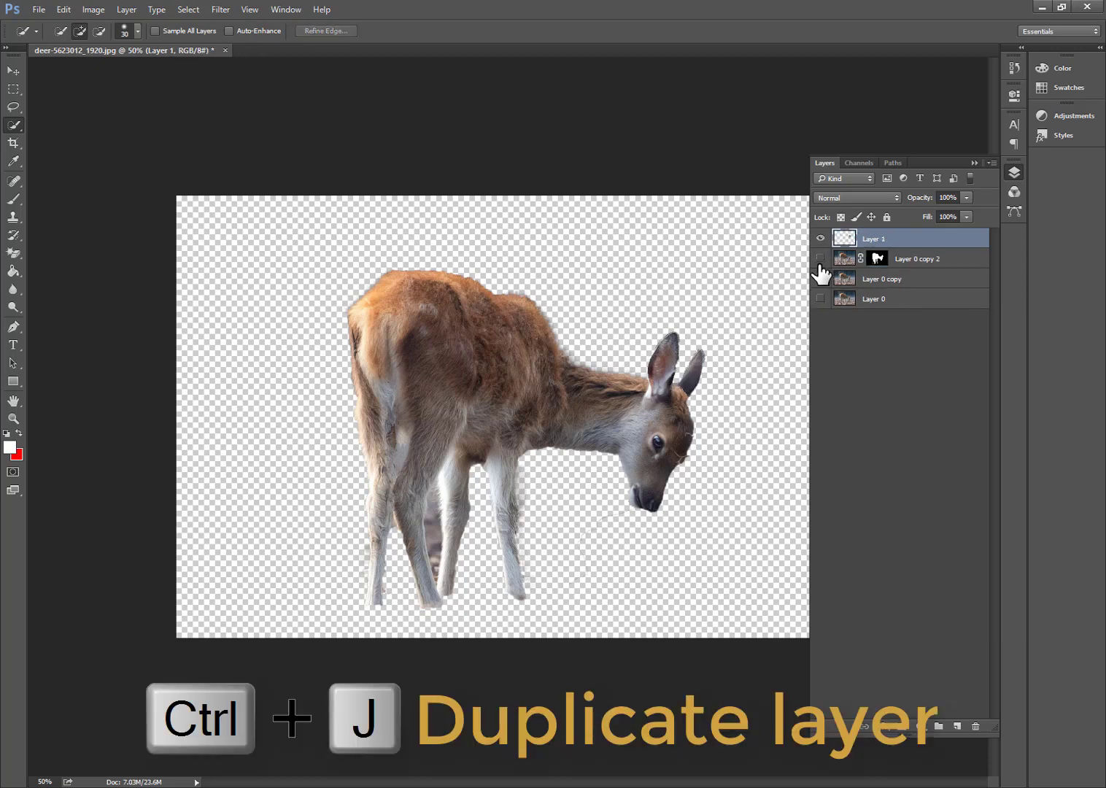
Step: Hide Layer 0 and Layer 0 copy so only the cut-out deer shows, with Layer 0 copy 2 selected
left_click(821, 258)
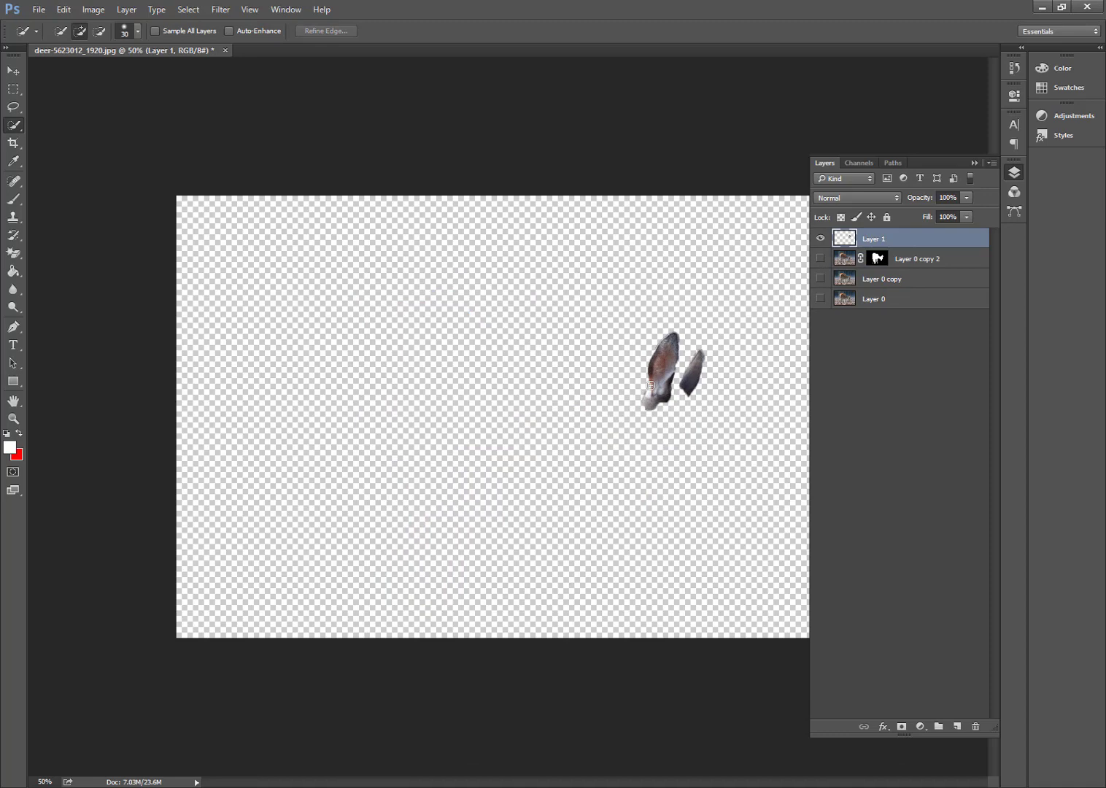
left_click(820, 259)
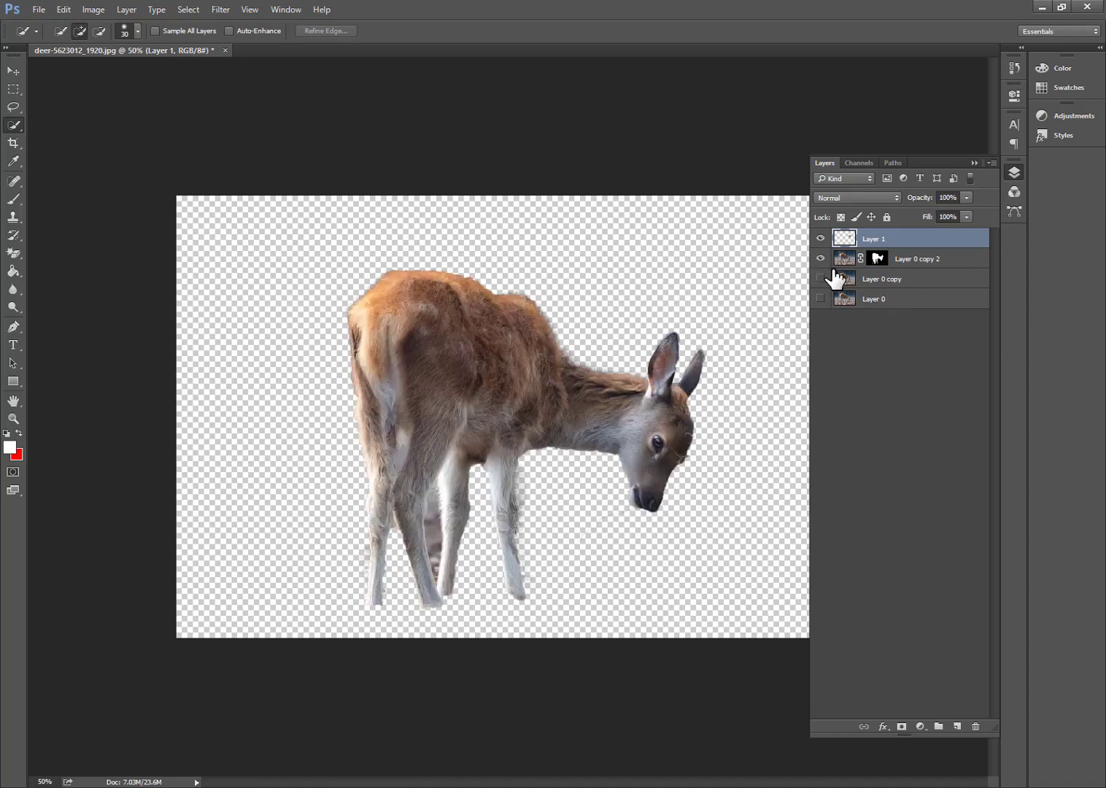
left_click(820, 279)
left_click(820, 299)
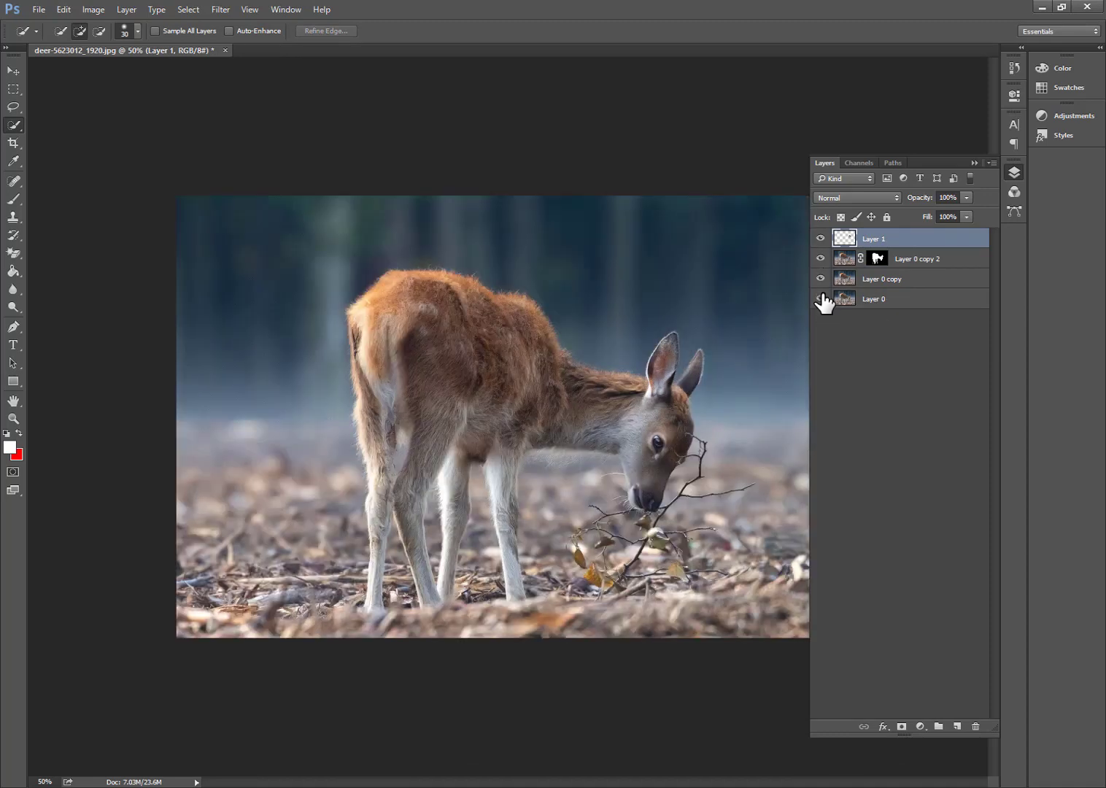
left_click(891, 263)
left_click(879, 280)
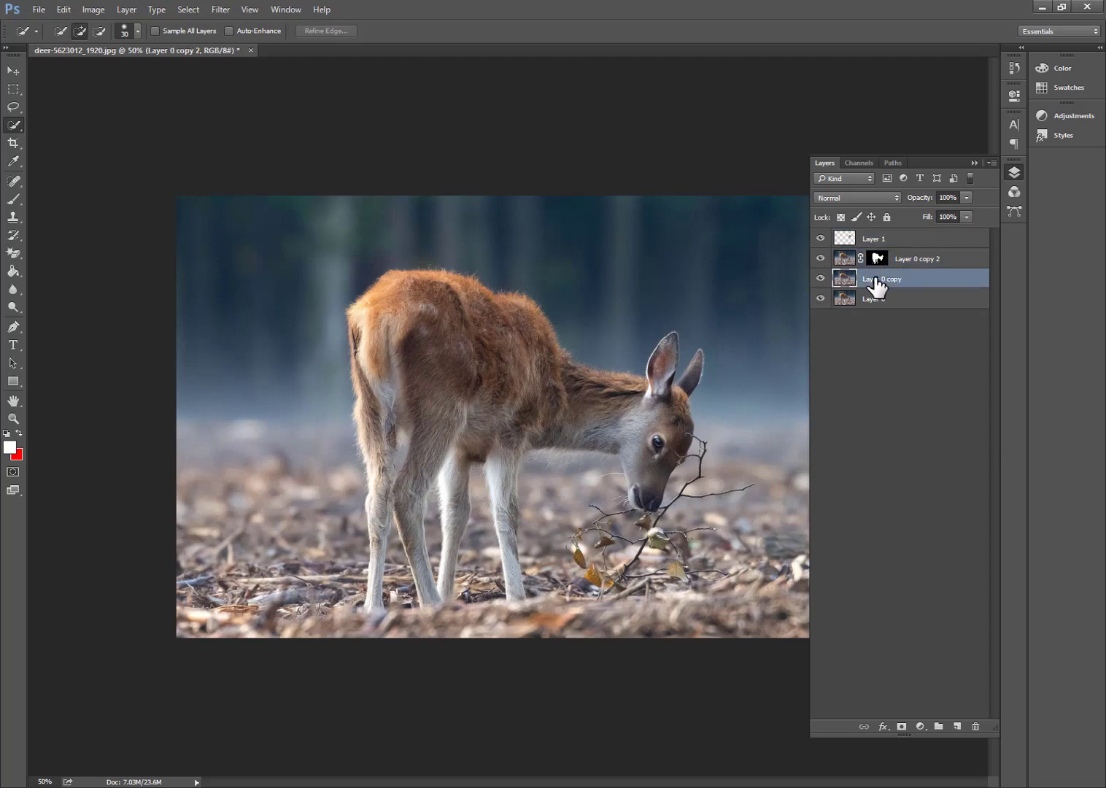
left_click(820, 258)
left_click(821, 259)
left_click(820, 298)
left_click(820, 279)
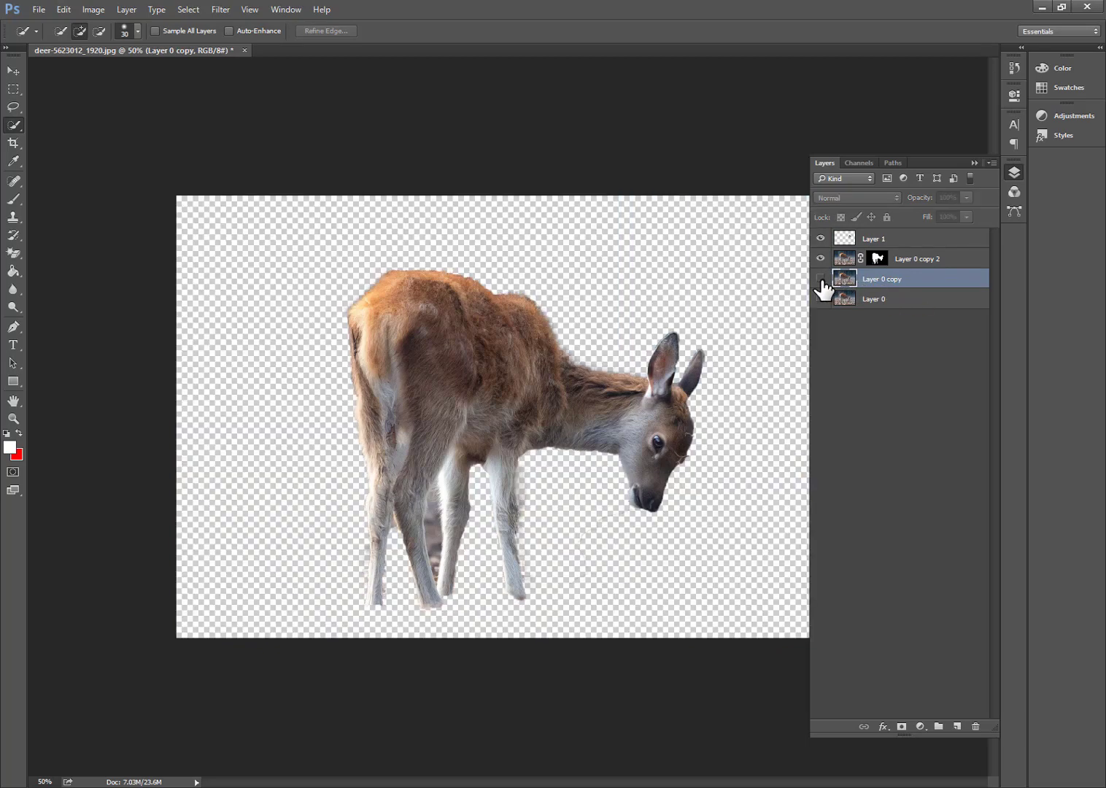
left_click(894, 259)
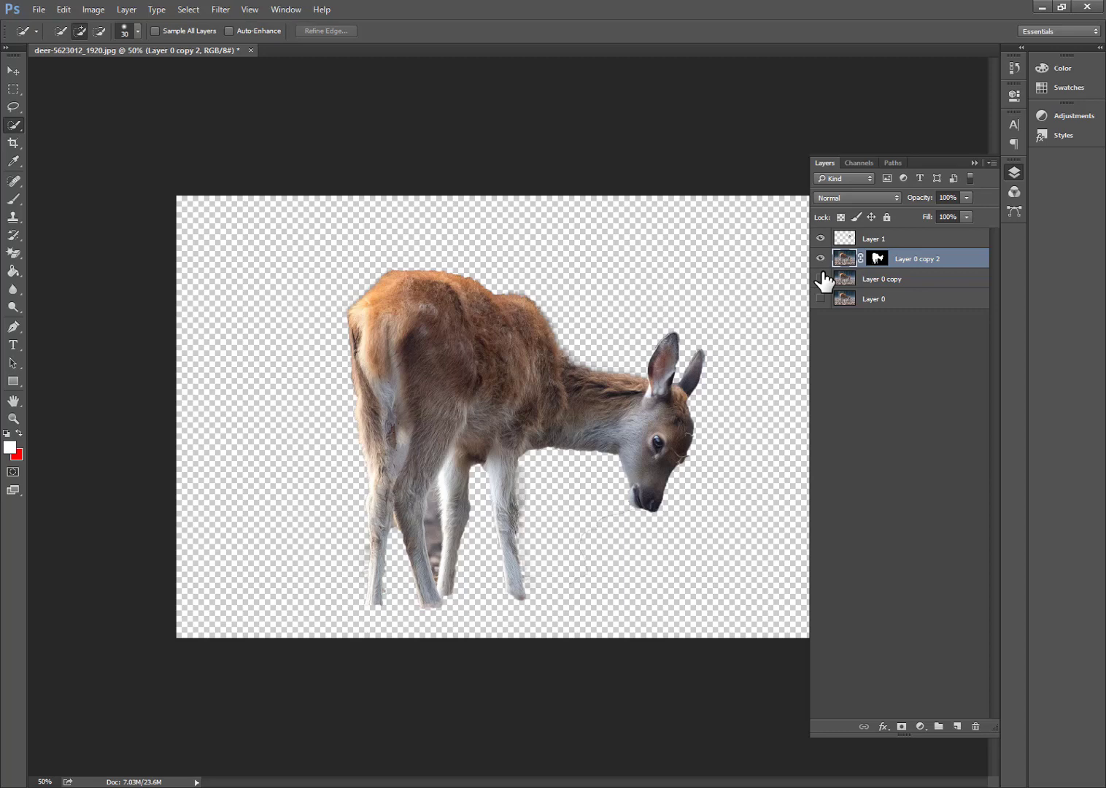
Step: Show and select Layer 0 copy, then add a Color Lookup adjustment using Moonlight.3DL
left_click(820, 279)
left_click(866, 281)
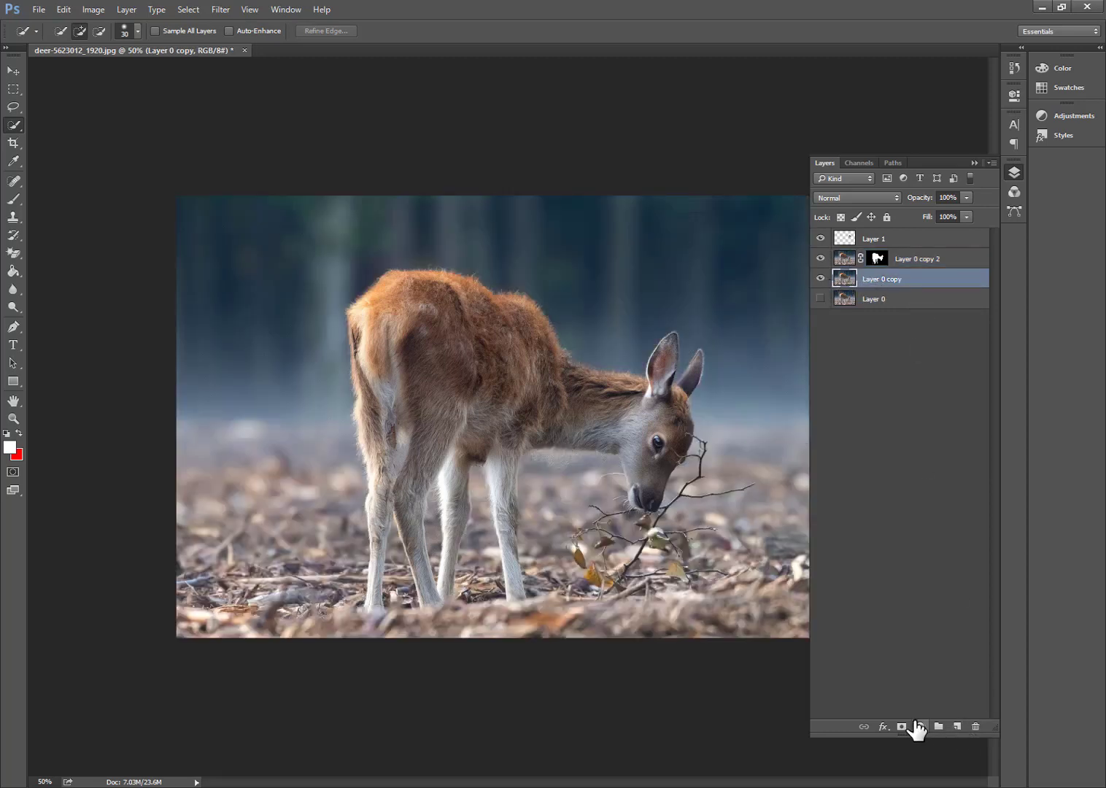
left_click(918, 726)
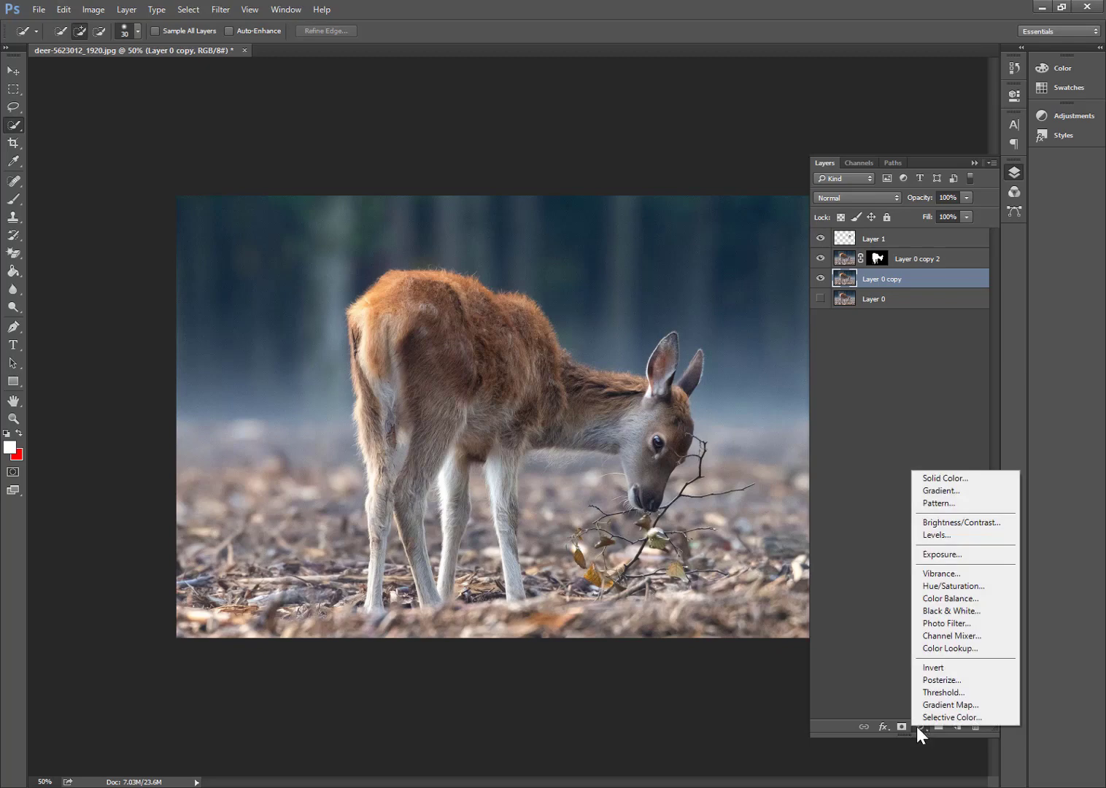
left_click(947, 648)
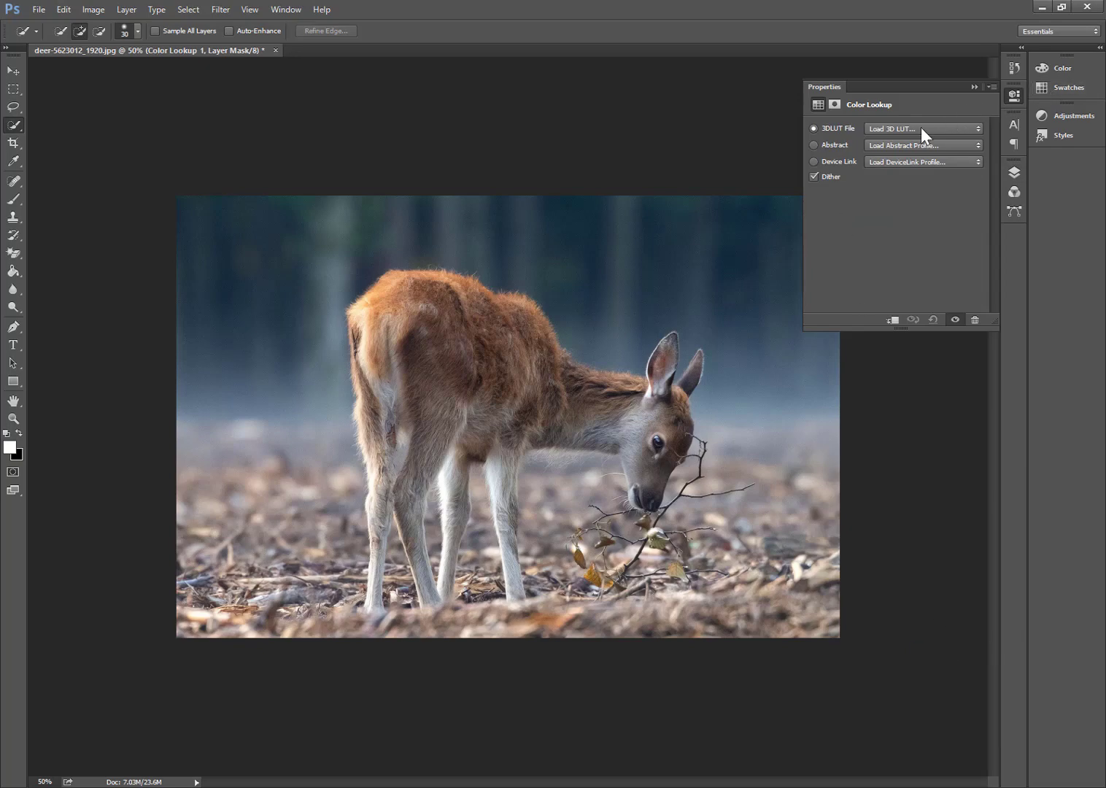
left_click(944, 129)
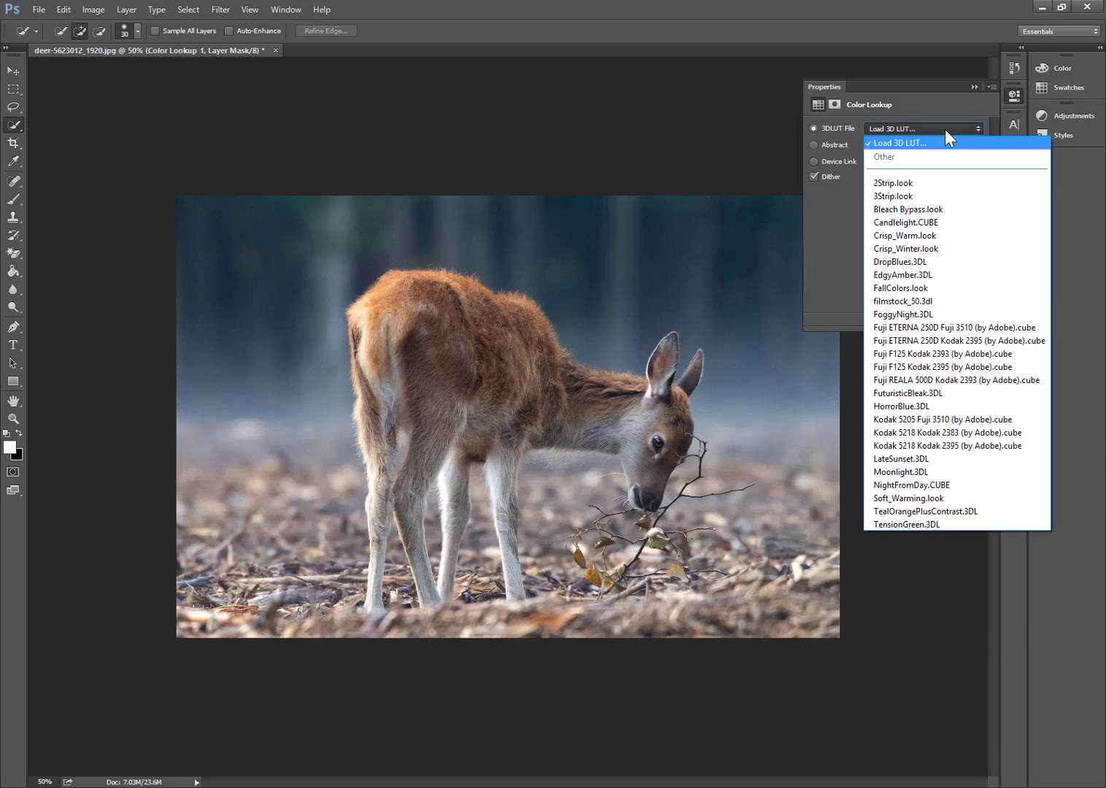
left_click(899, 473)
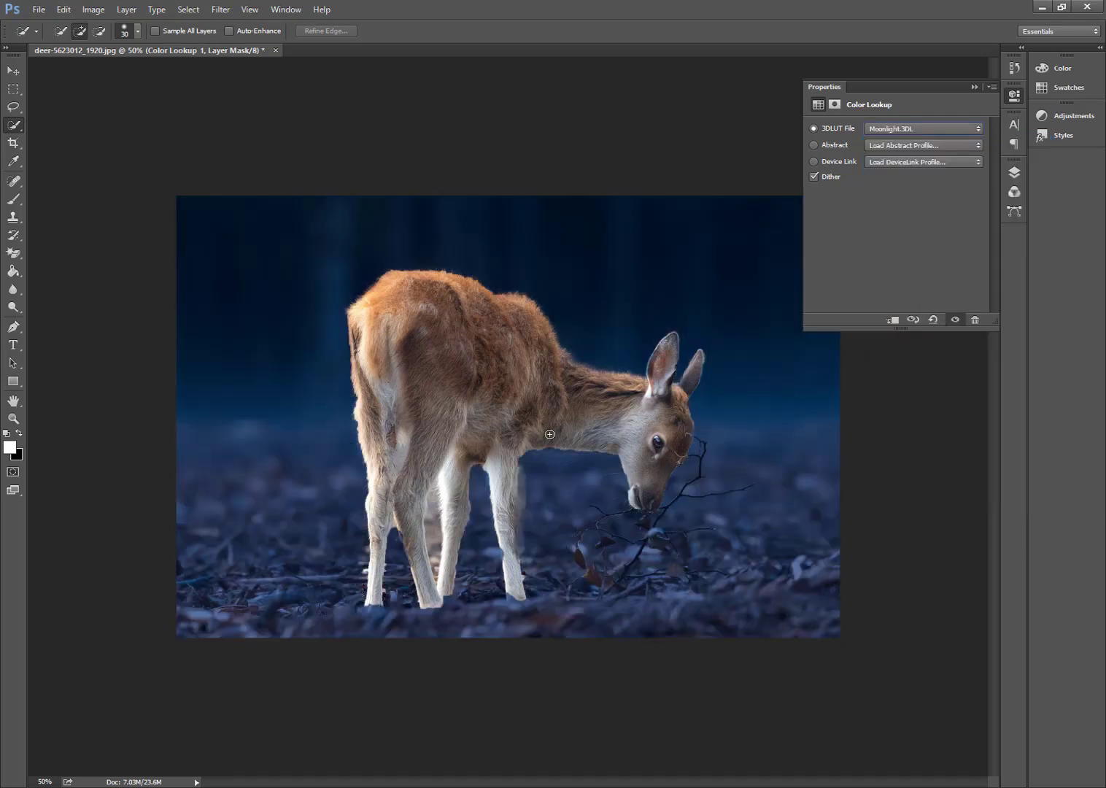
key("ctrl+minus")
key("ctrl+minus")
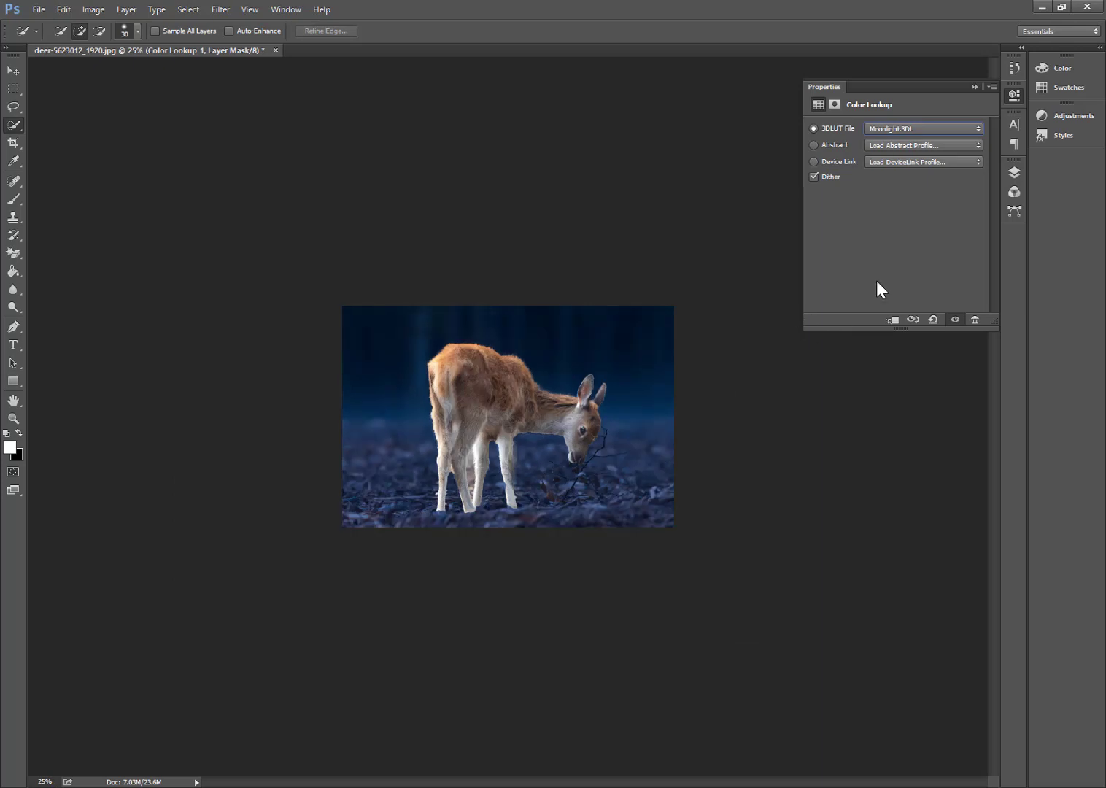
Step: Add a Black & White adjustment layer and lower its opacity to 50%
left_click(1013, 173)
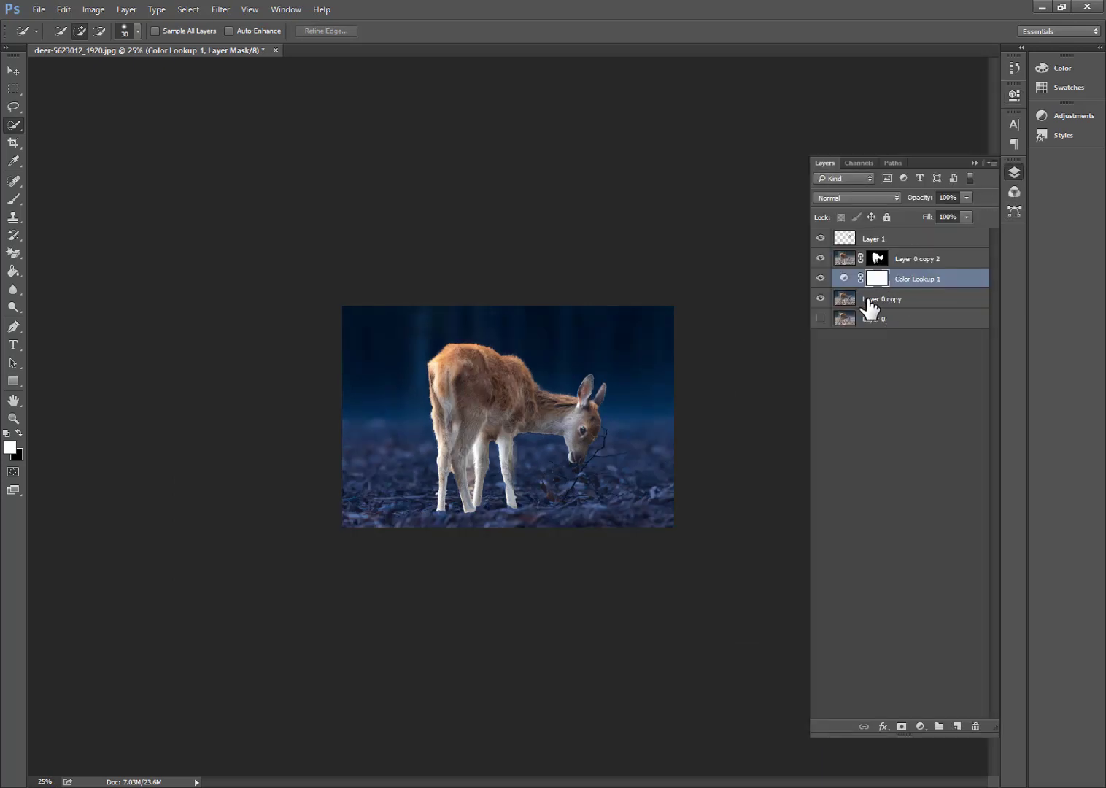
left_click(920, 726)
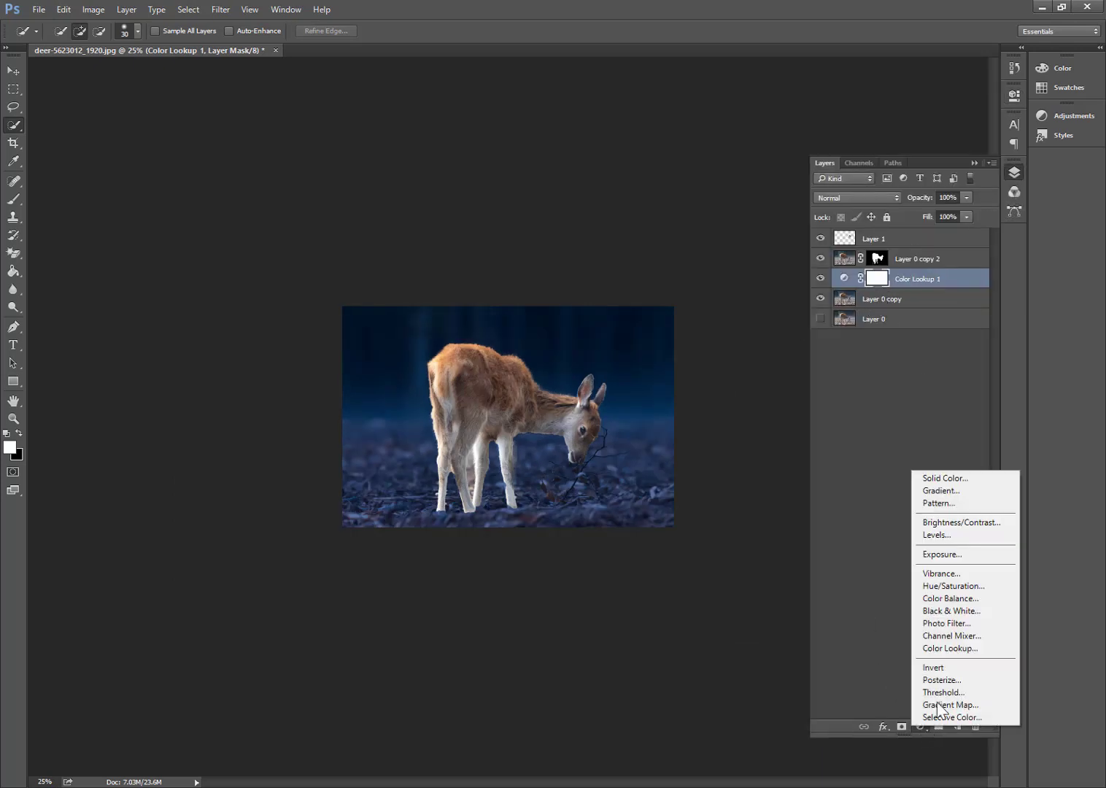
left_click(939, 621)
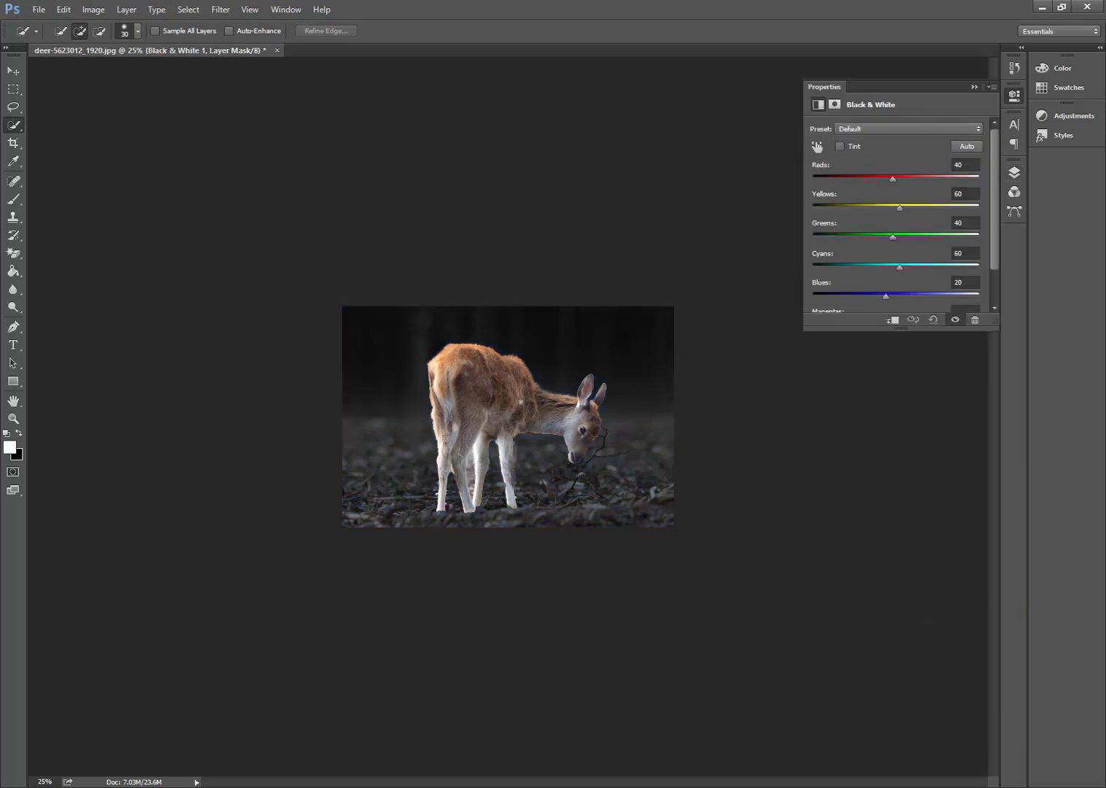
left_click(974, 86)
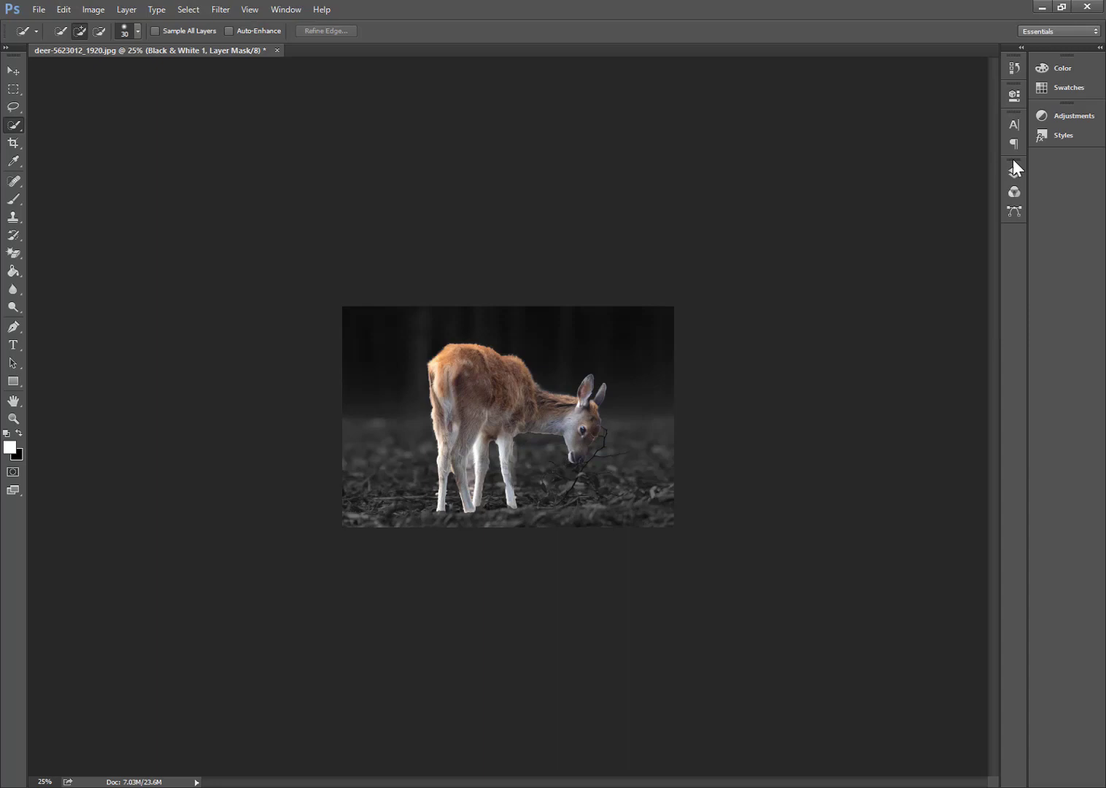
left_click(1014, 172)
left_click(966, 197)
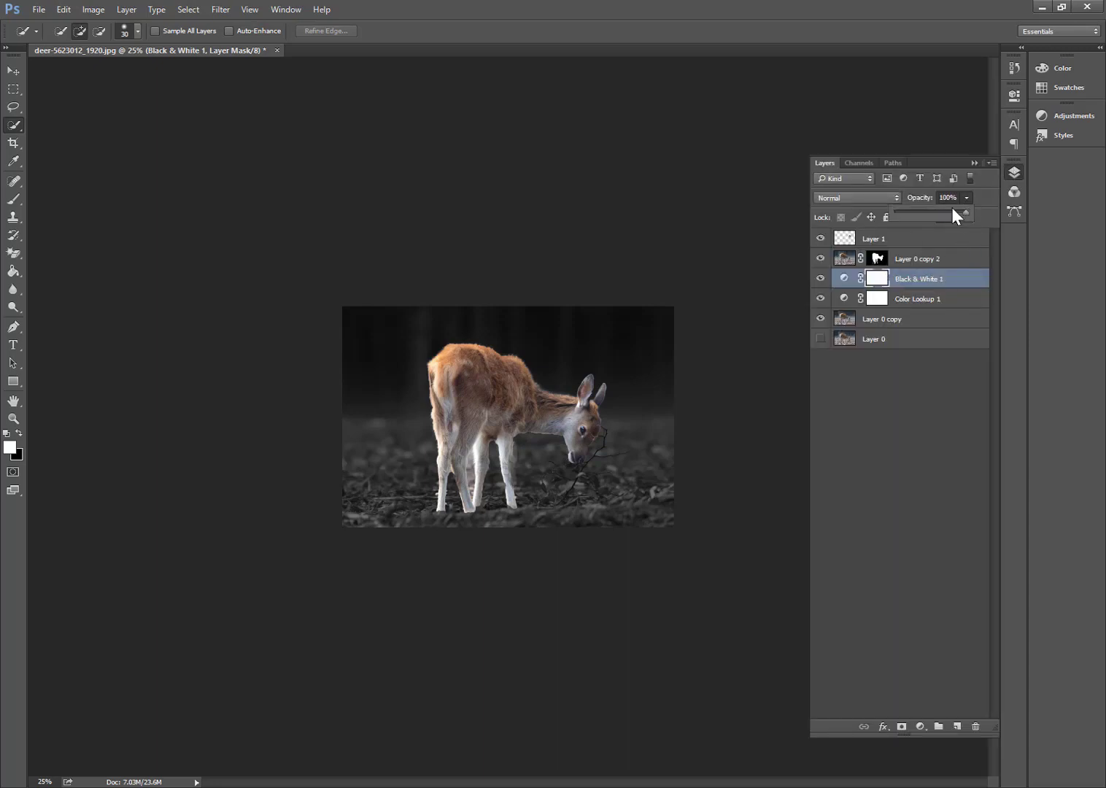
left_click(926, 212)
Step: Set Layer 1's blend mode to Linear Dodge (Add) and duplicate it as Layer 1 copy
left_click(872, 249)
left_click(870, 241)
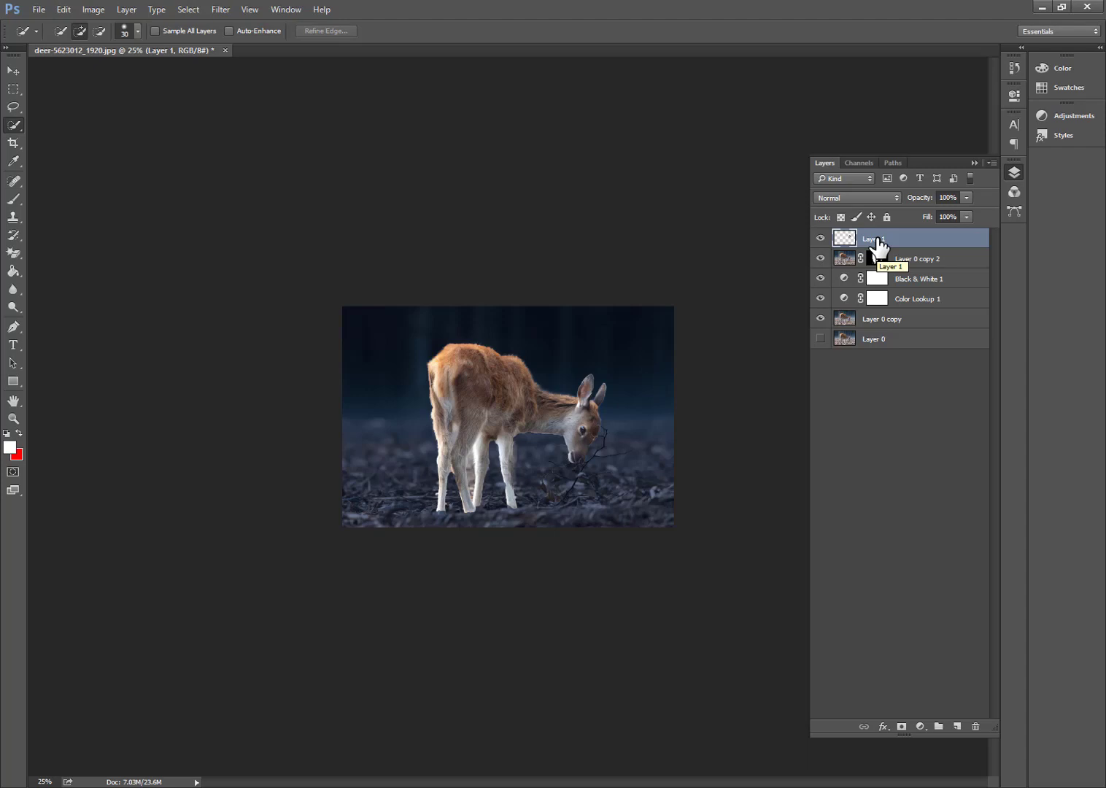
left_click(874, 199)
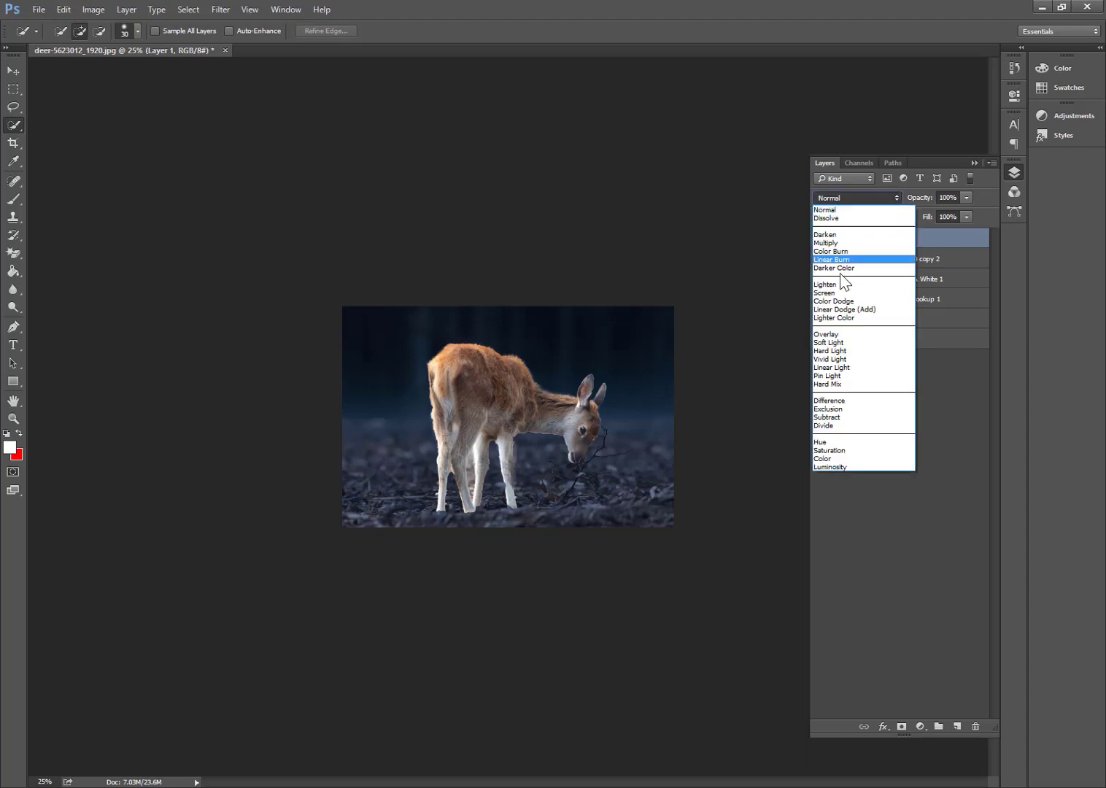
left_click(838, 311)
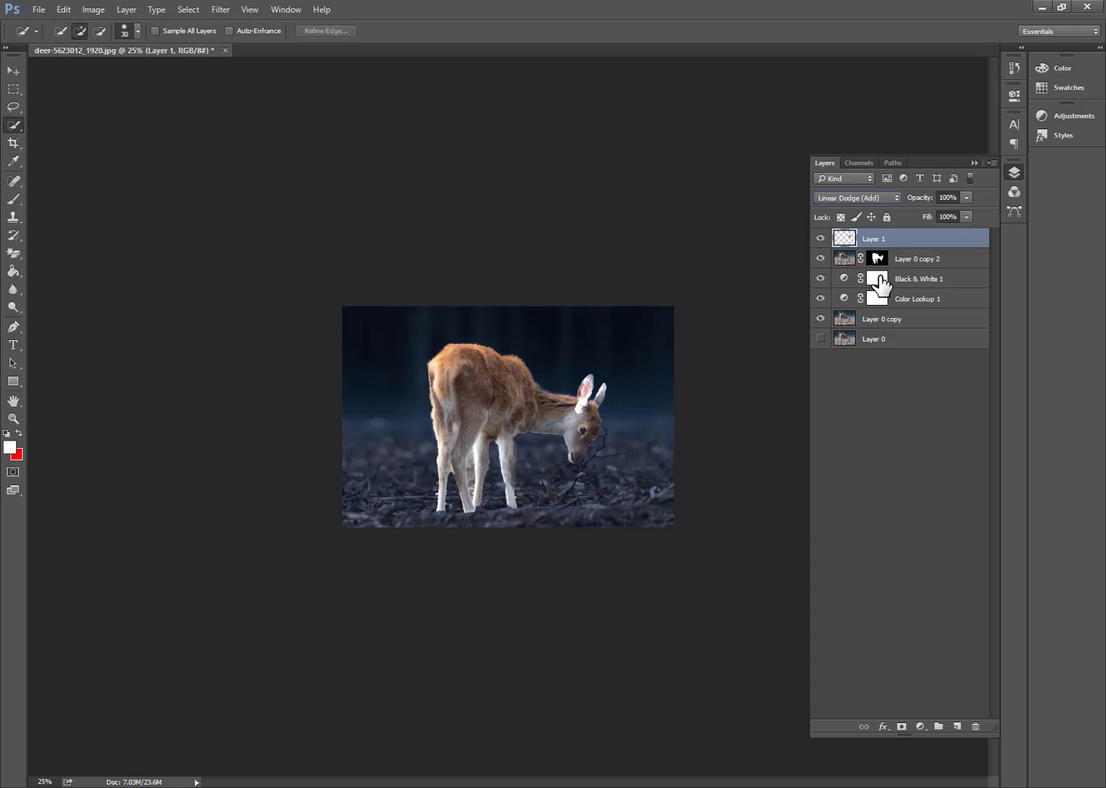
key("ctrl+j")
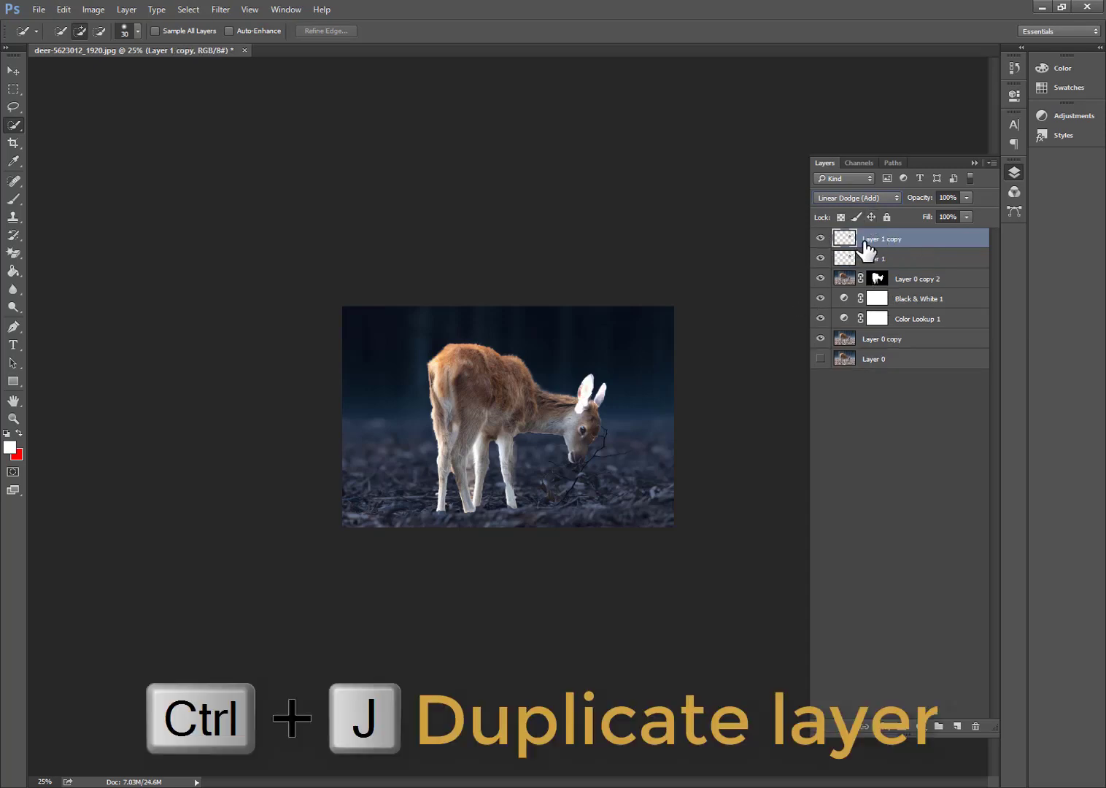
Step: Compare Layer 1 copy on and off, then apply a 10-pixel Gaussian Blur to it
left_click(820, 238)
left_click(820, 239)
left_click(820, 238)
left_click(820, 238)
left_click(220, 10)
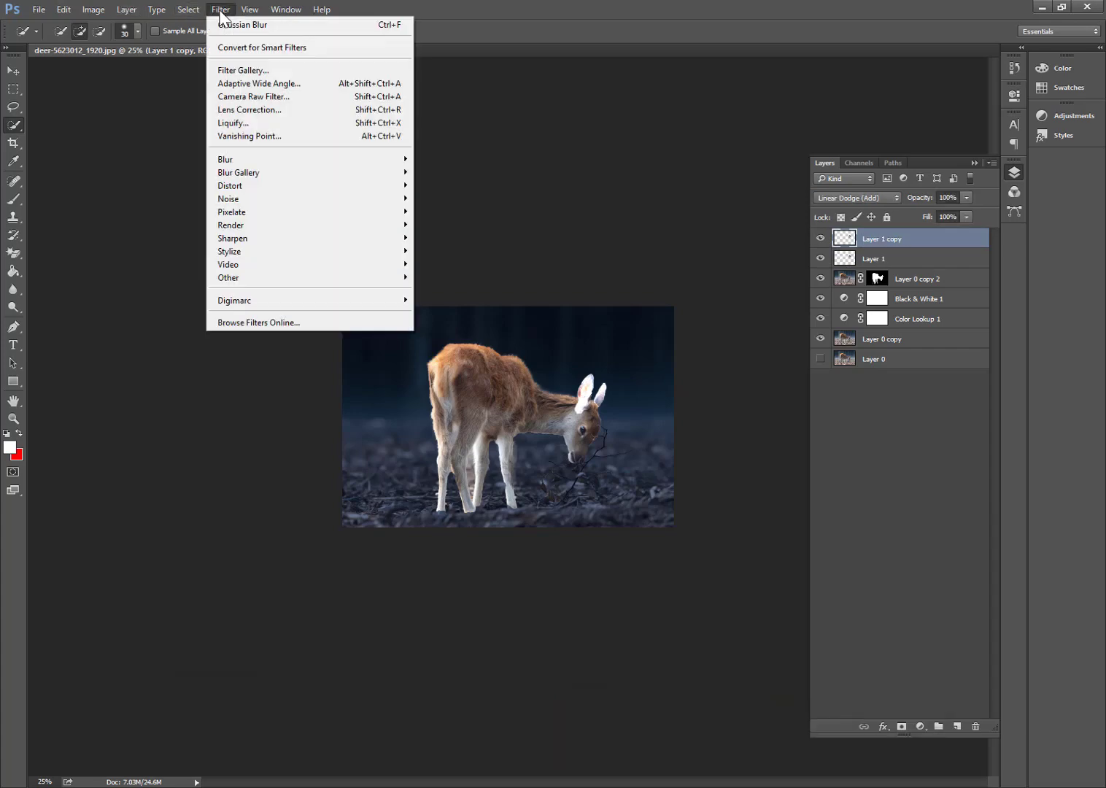
mouse_move(242, 159)
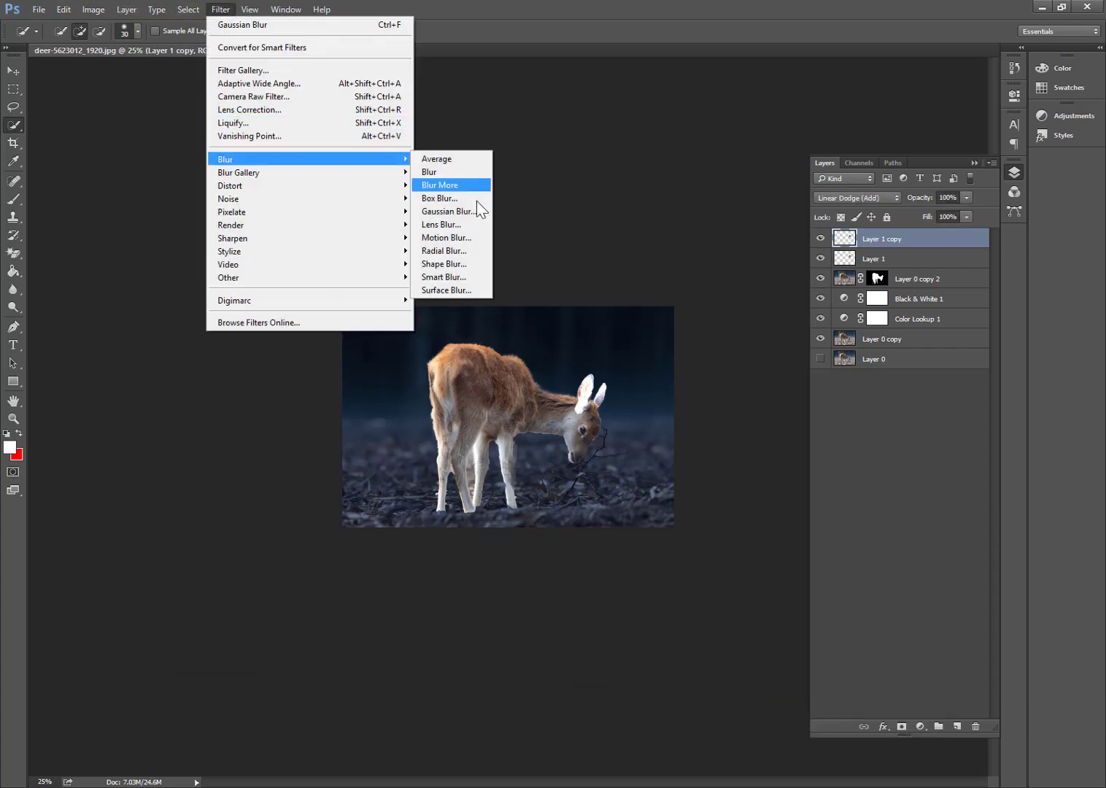
left_click(448, 211)
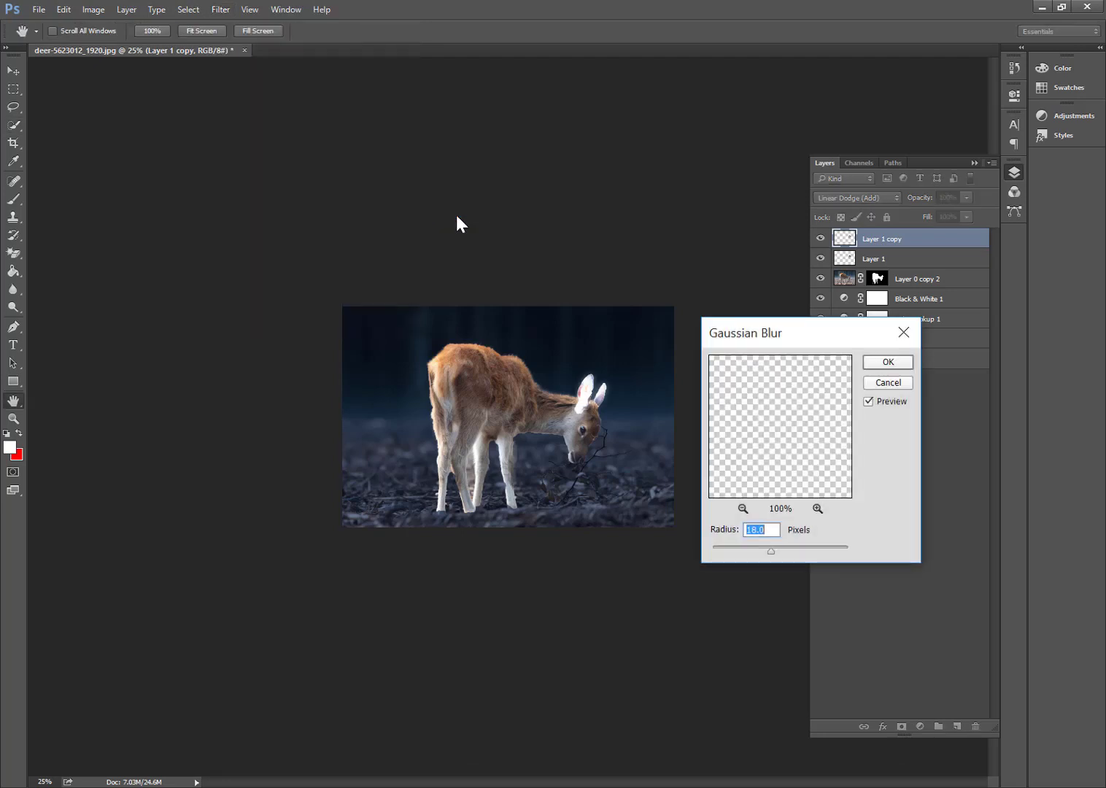
left_click(583, 388)
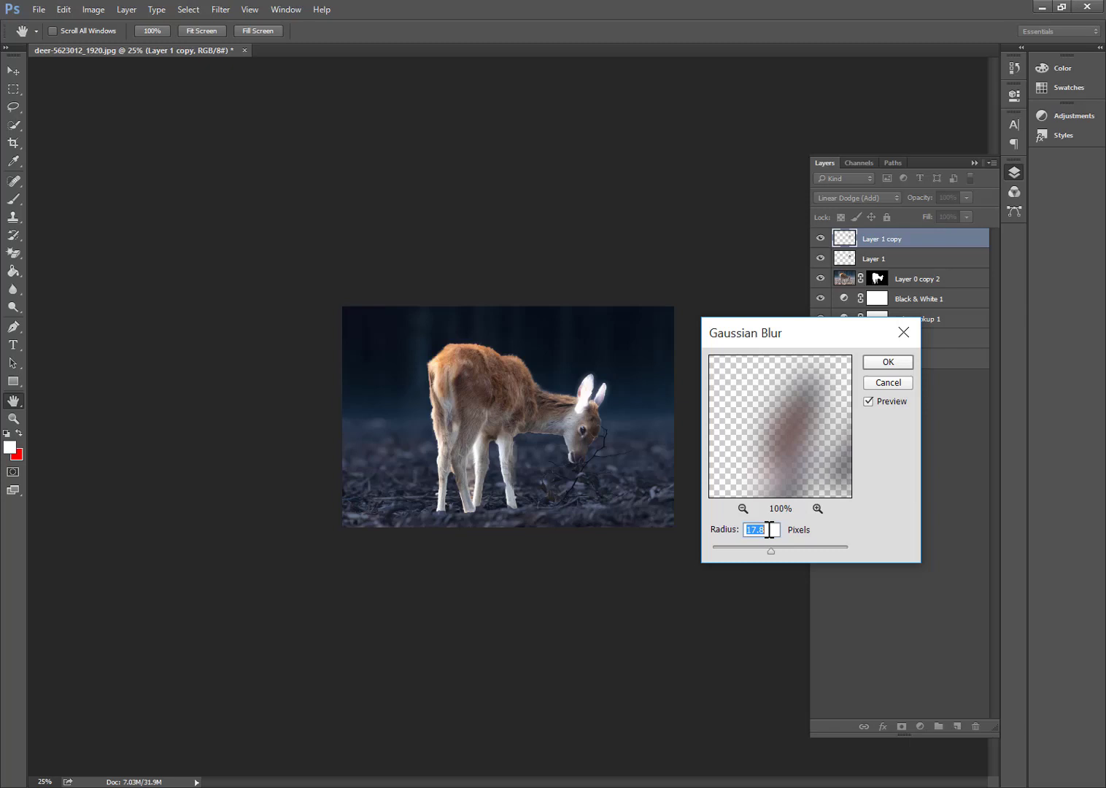
key("Down")
type("10")
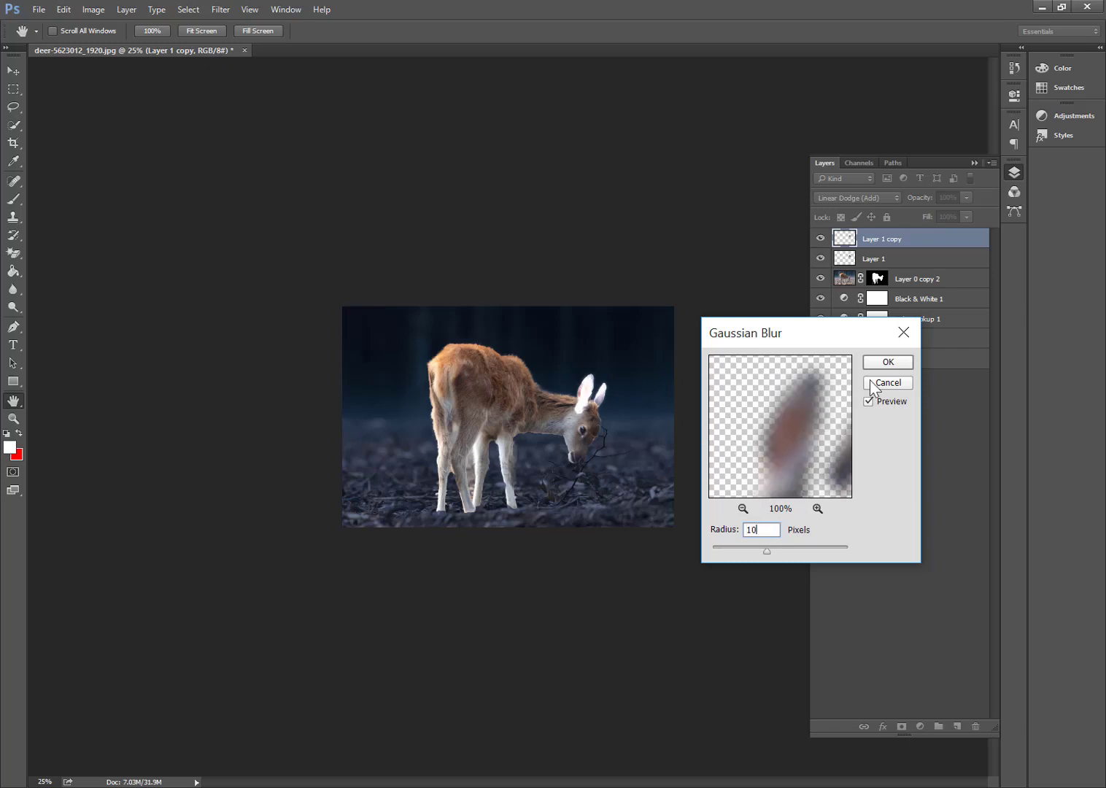
left_click(893, 359)
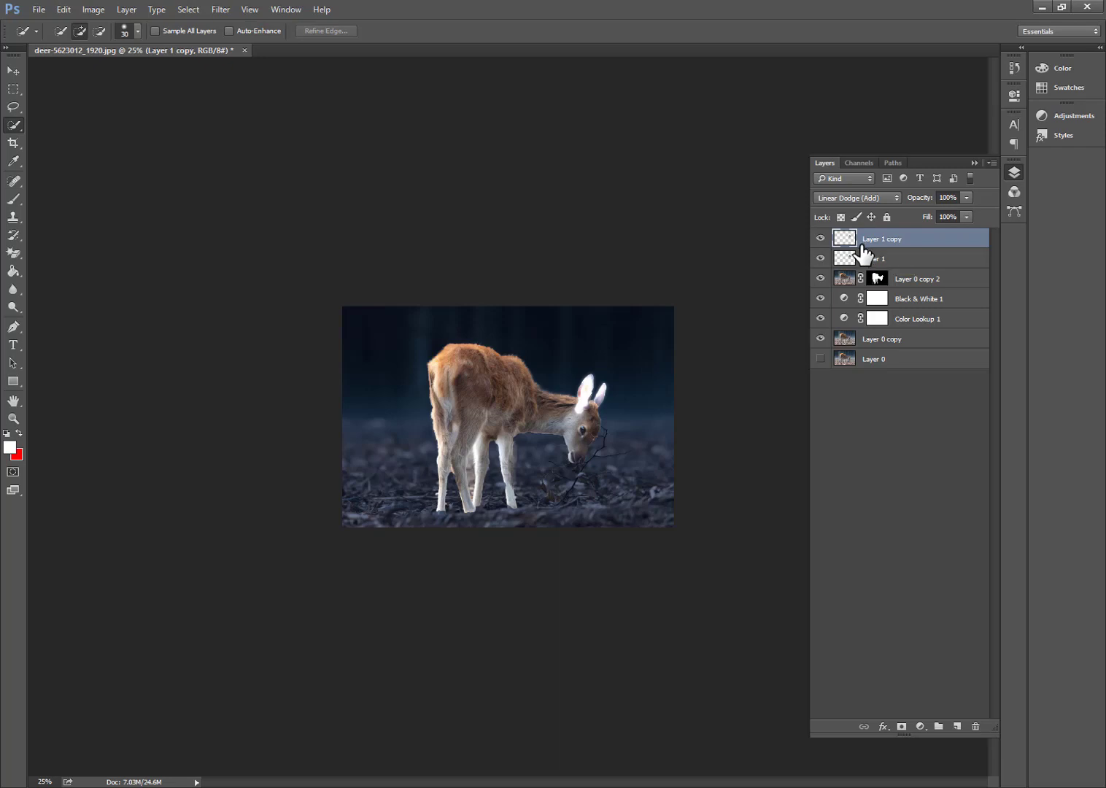
Step: Duplicate the glow layer as Layer 1 copy 2 and give it a 14-pixel Gaussian Blur
key("ctrl+j")
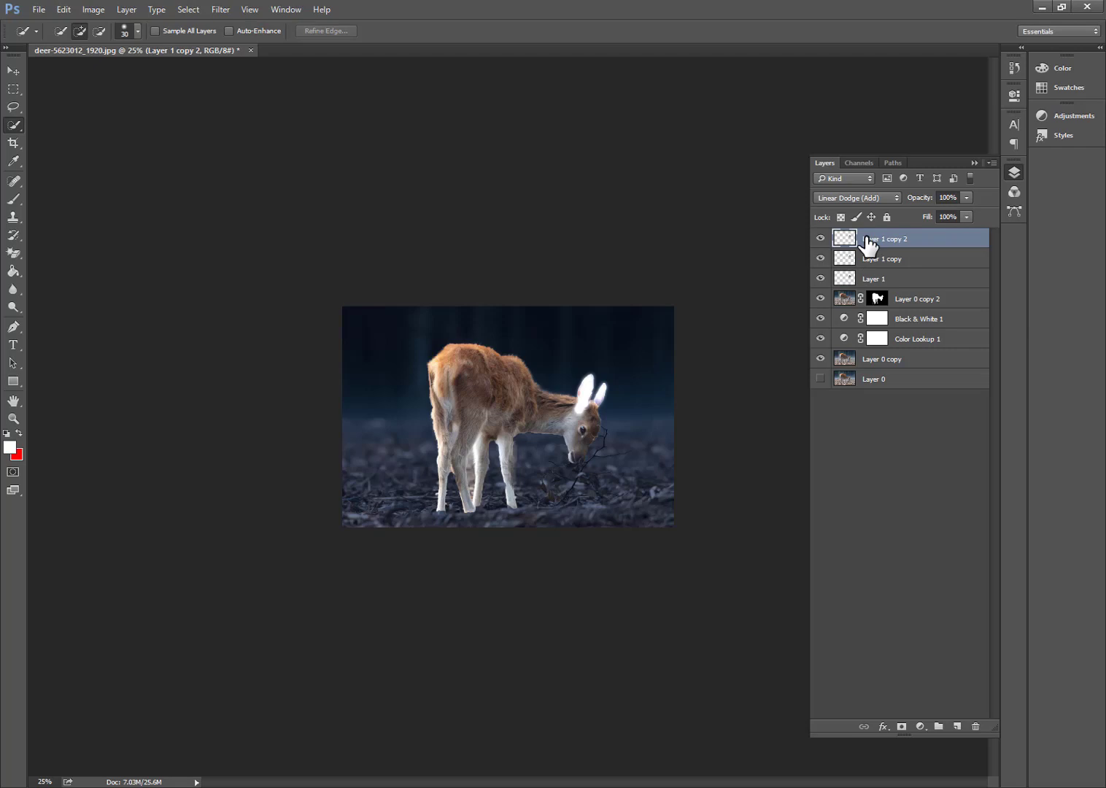
left_click(219, 11)
mouse_move(254, 160)
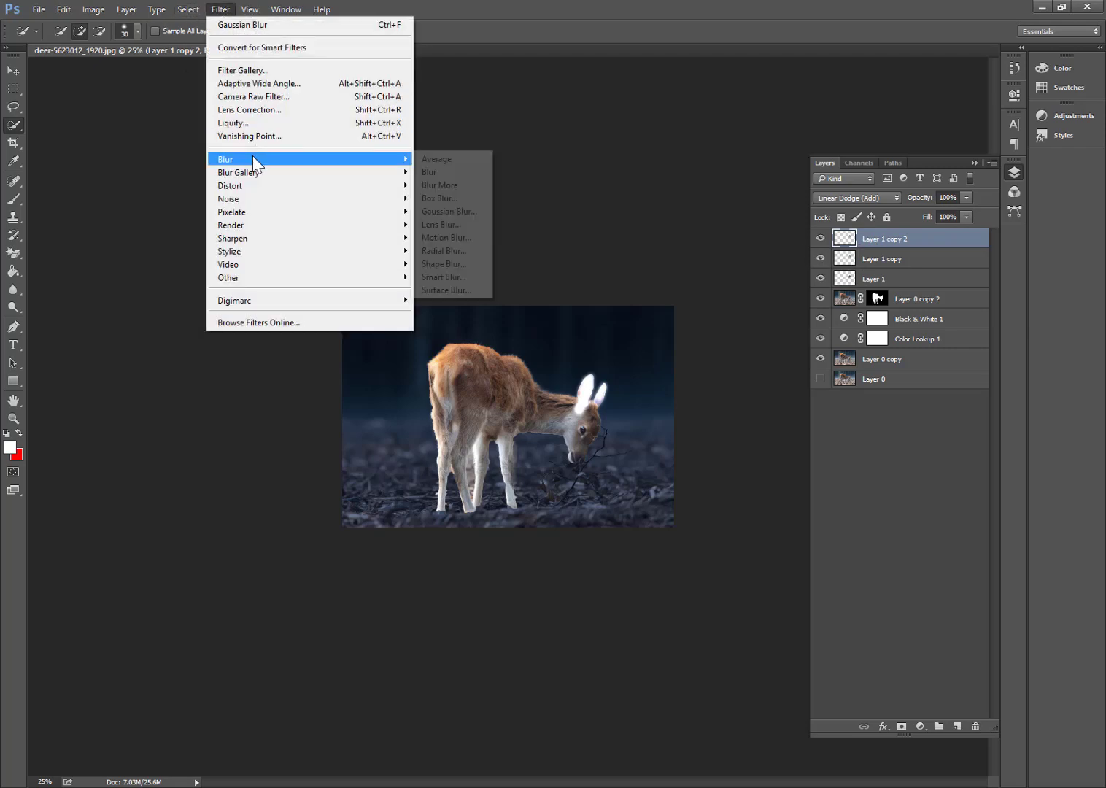
left_click(449, 213)
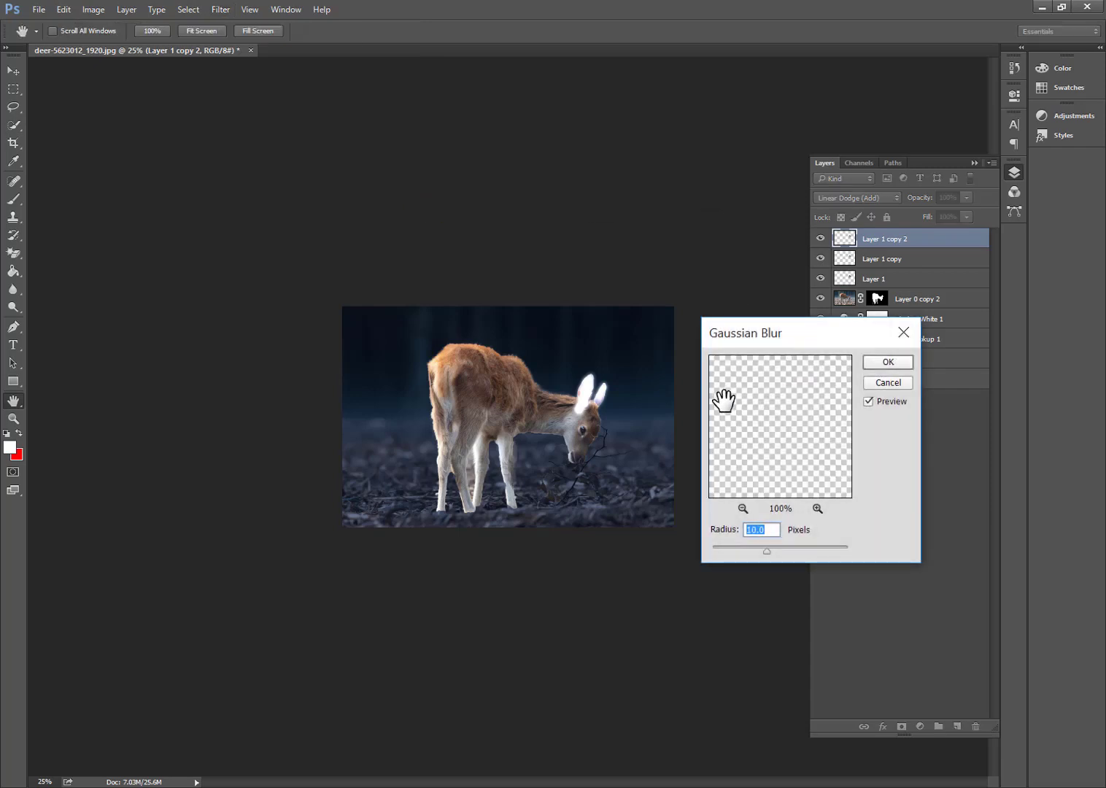
left_click(595, 394)
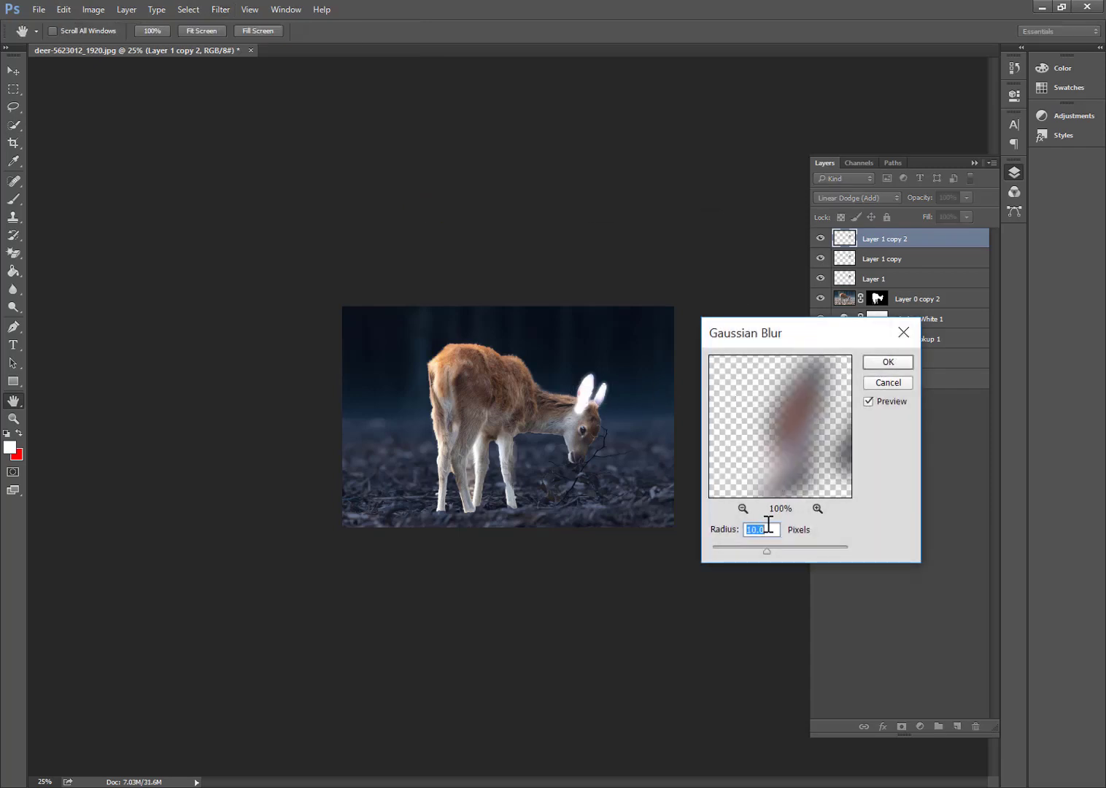
type("14")
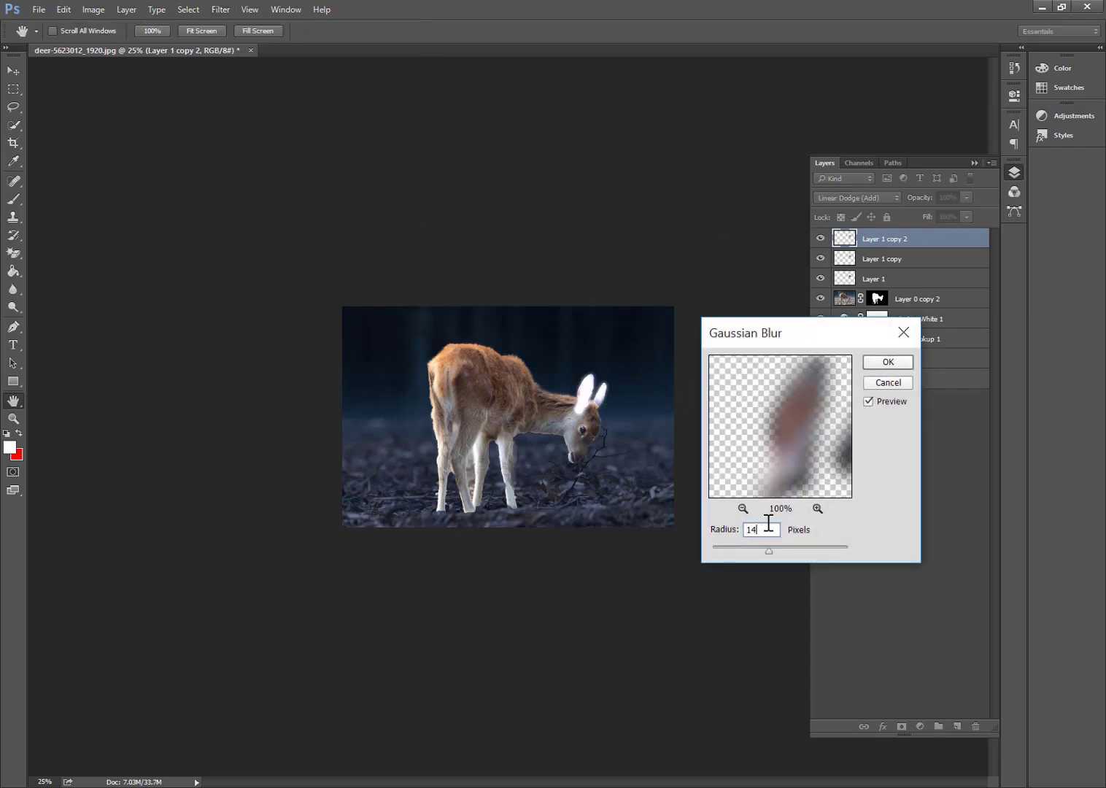
left_click(888, 362)
key("w")
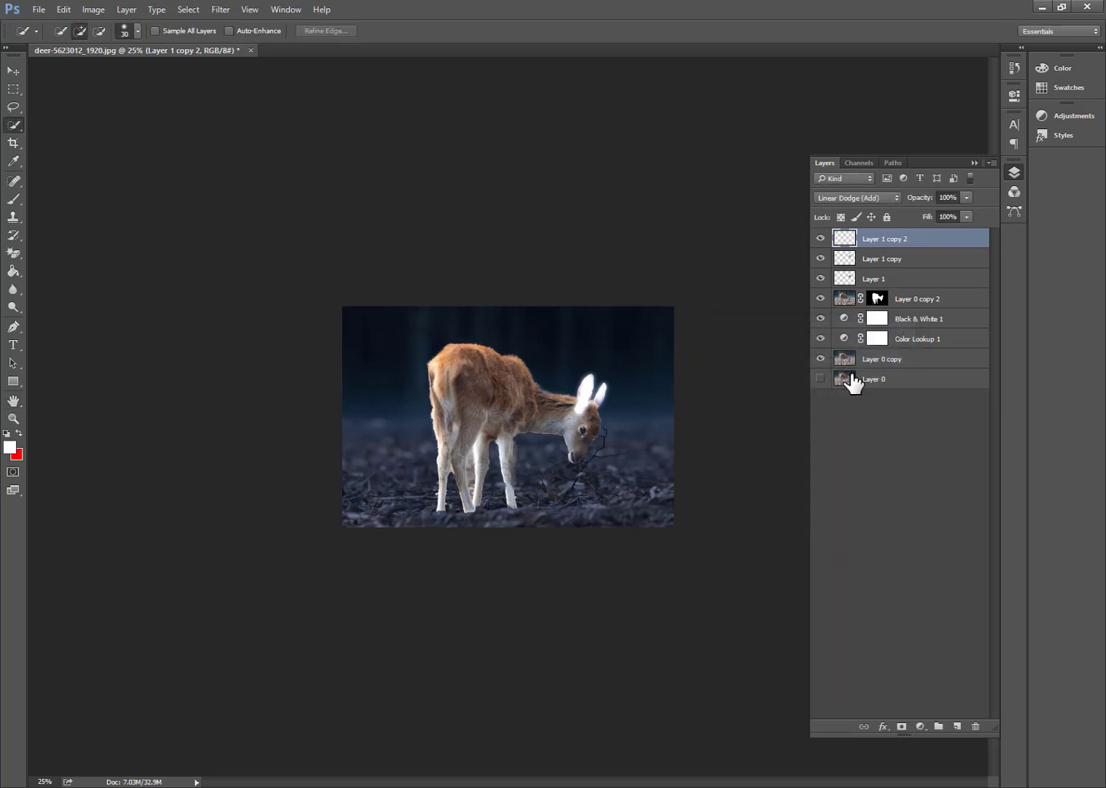
left_click(820, 238)
left_click(821, 239)
Step: Apply a further 16-pixel Gaussian Blur to Layer 1 copy 2, then select Layer 1
left_click(222, 8)
mouse_move(250, 154)
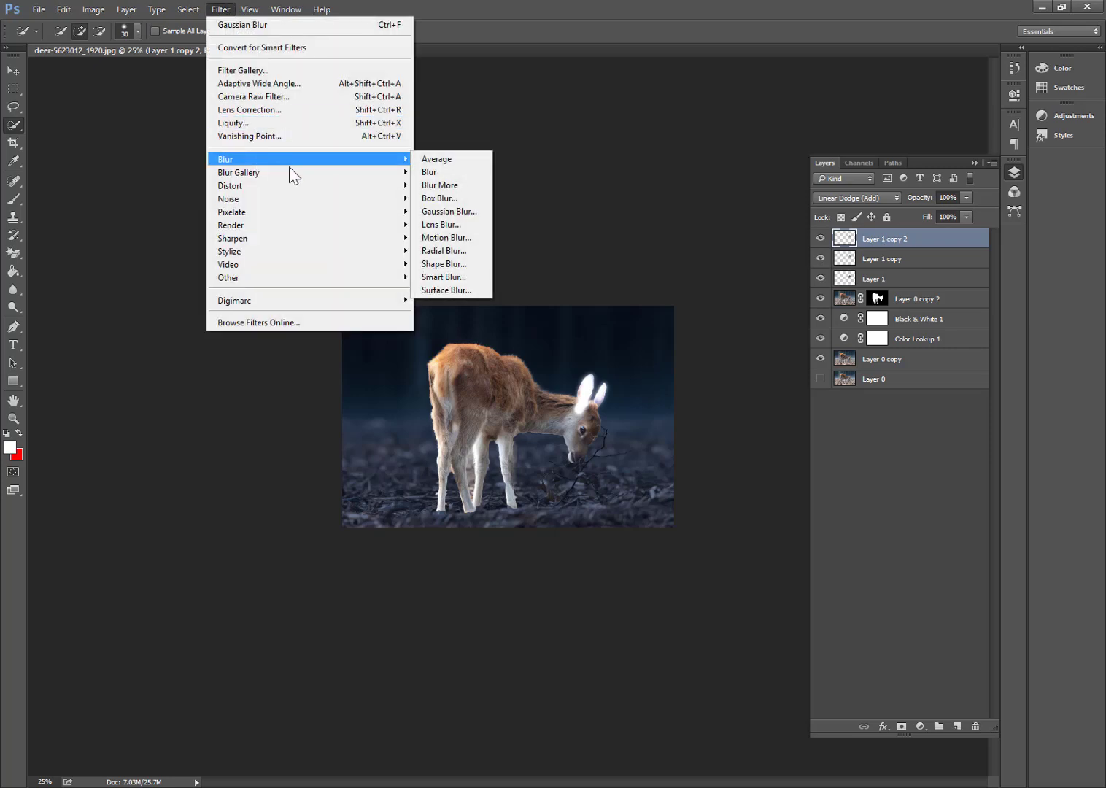
left_click(447, 213)
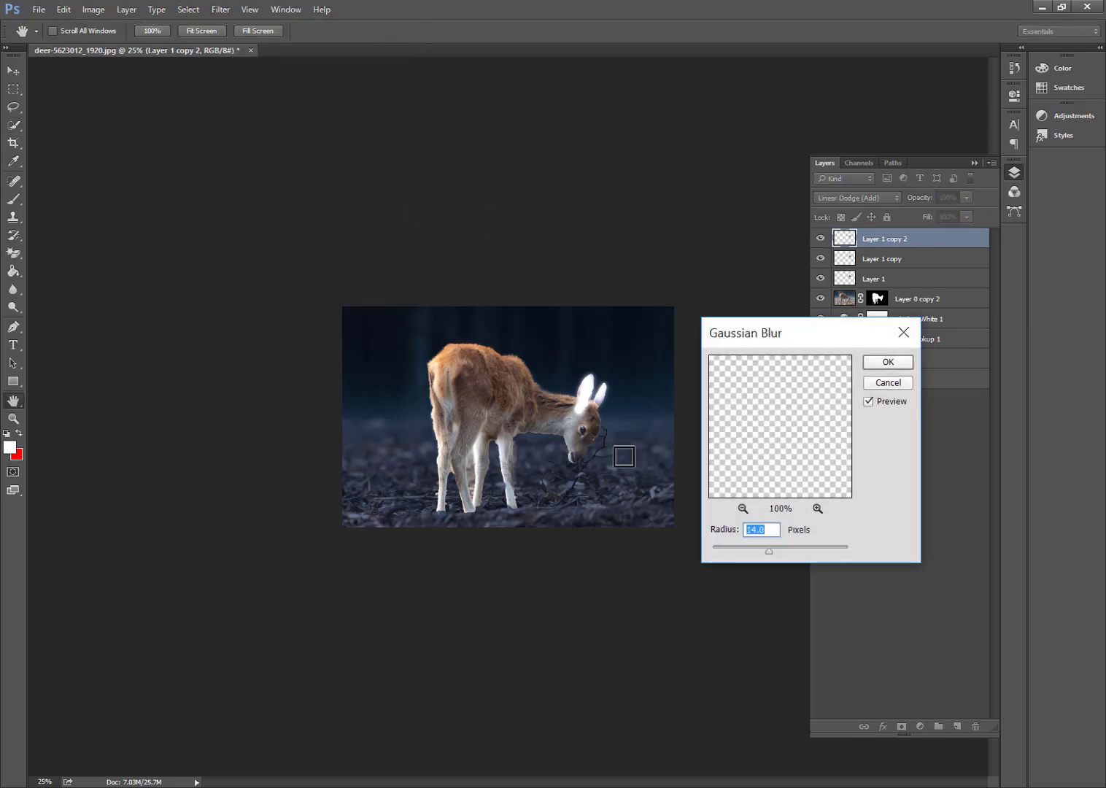
left_click(575, 390)
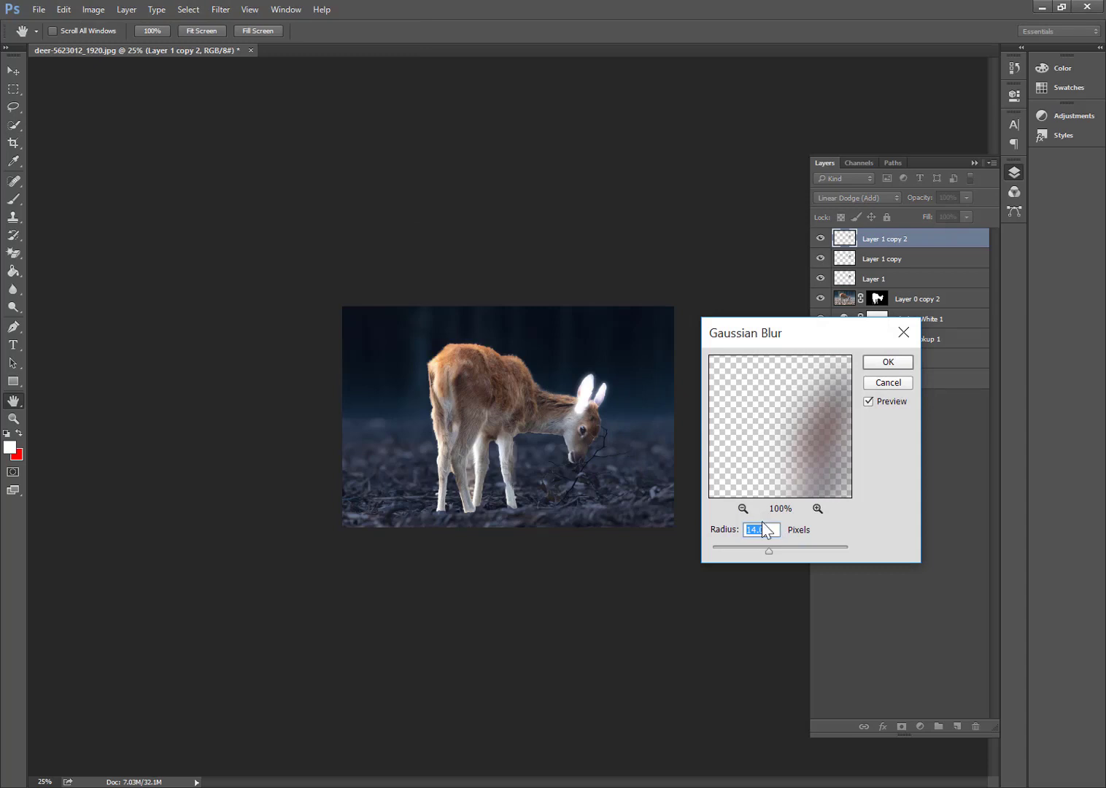
type("16")
left_click(887, 362)
left_click(820, 239)
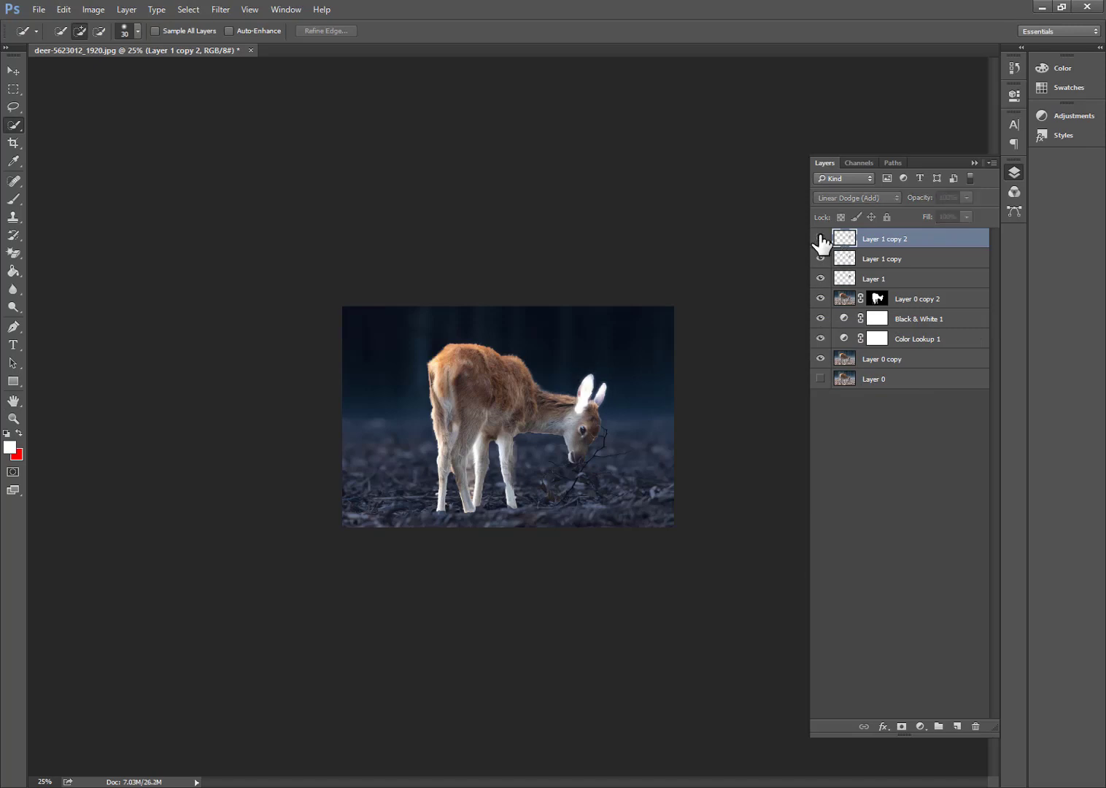
left_click(820, 239)
left_click(895, 285)
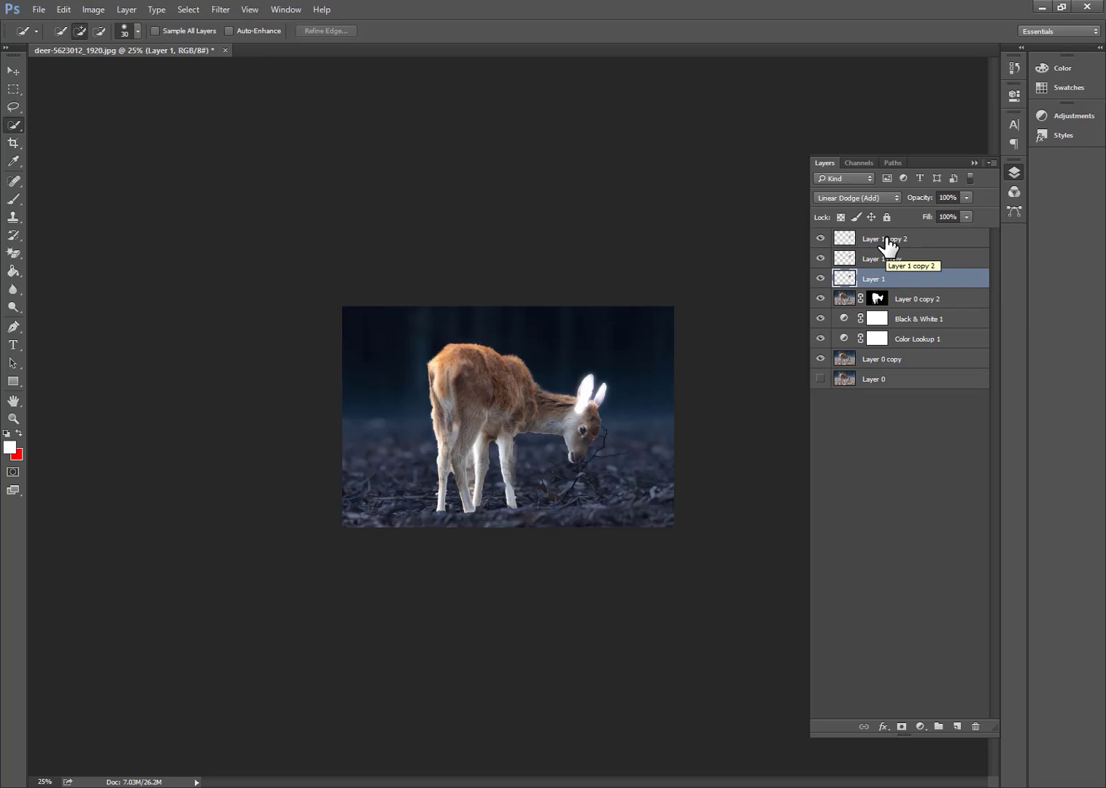
Step: Select Layer 1 through Layer 1 copy 2 and group them into Group 1 with Ctrl+G
left_click(887, 240, "shift")
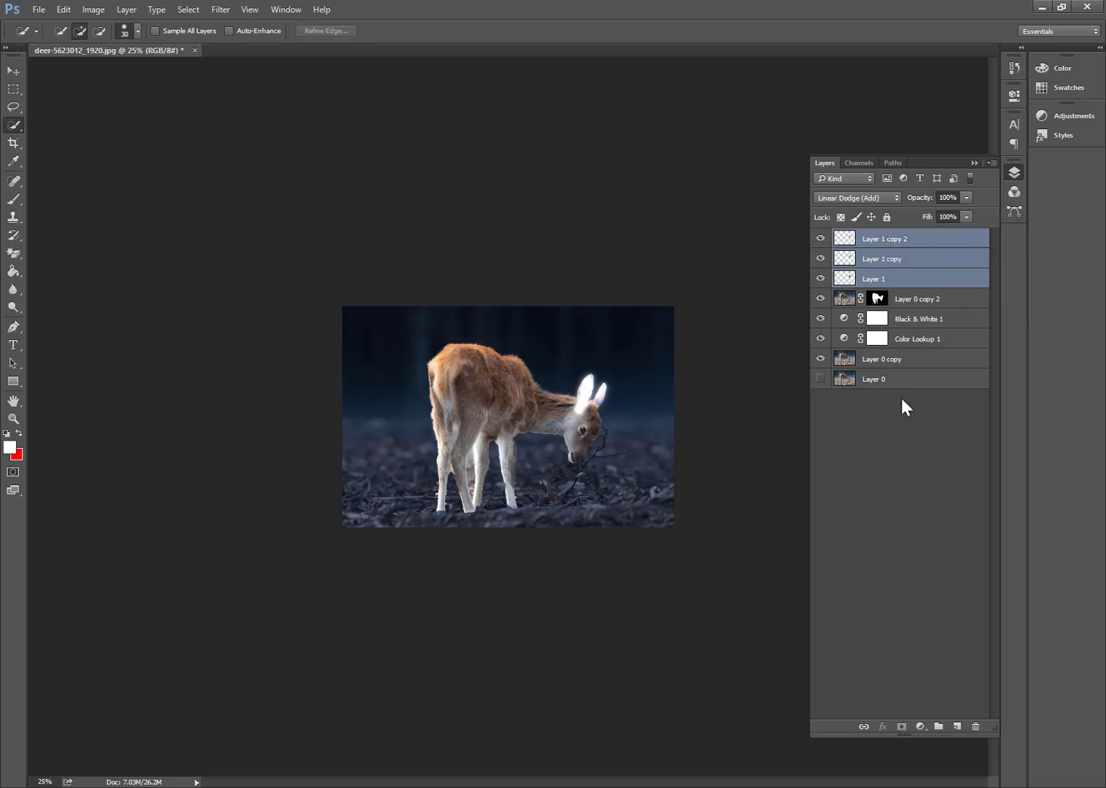
left_click(904, 403)
left_click(879, 280)
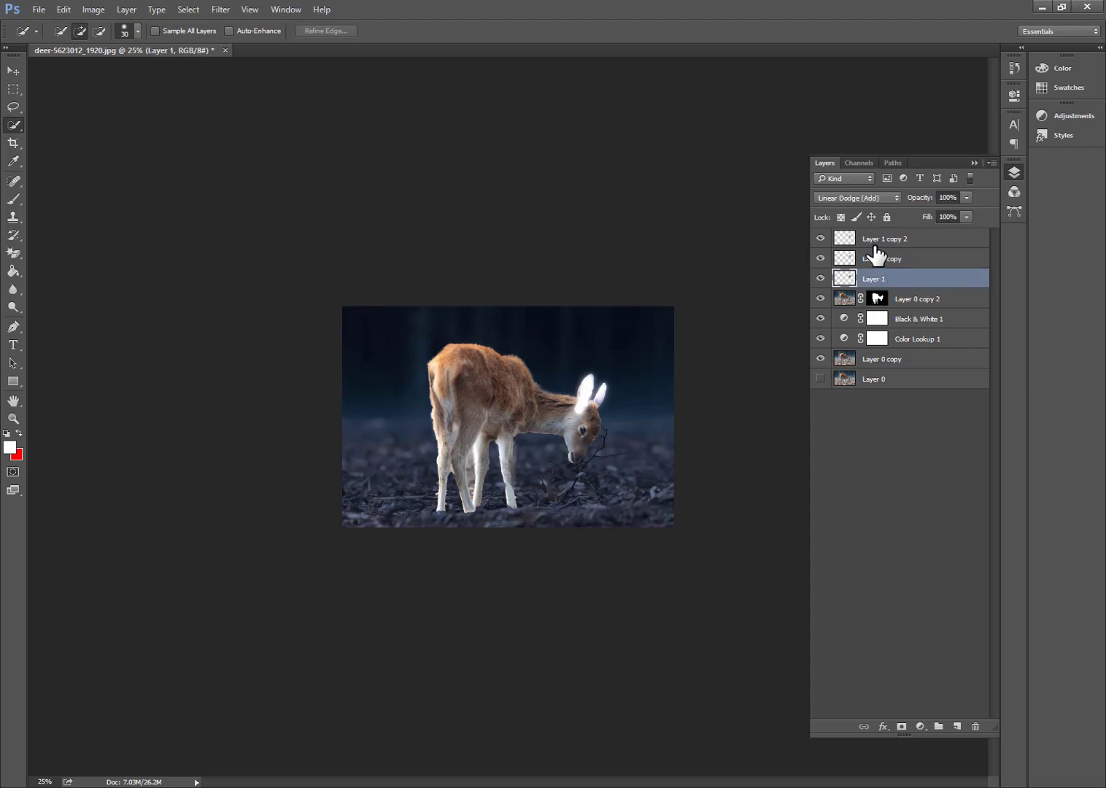
key("shift")
left_click(874, 238, "shift")
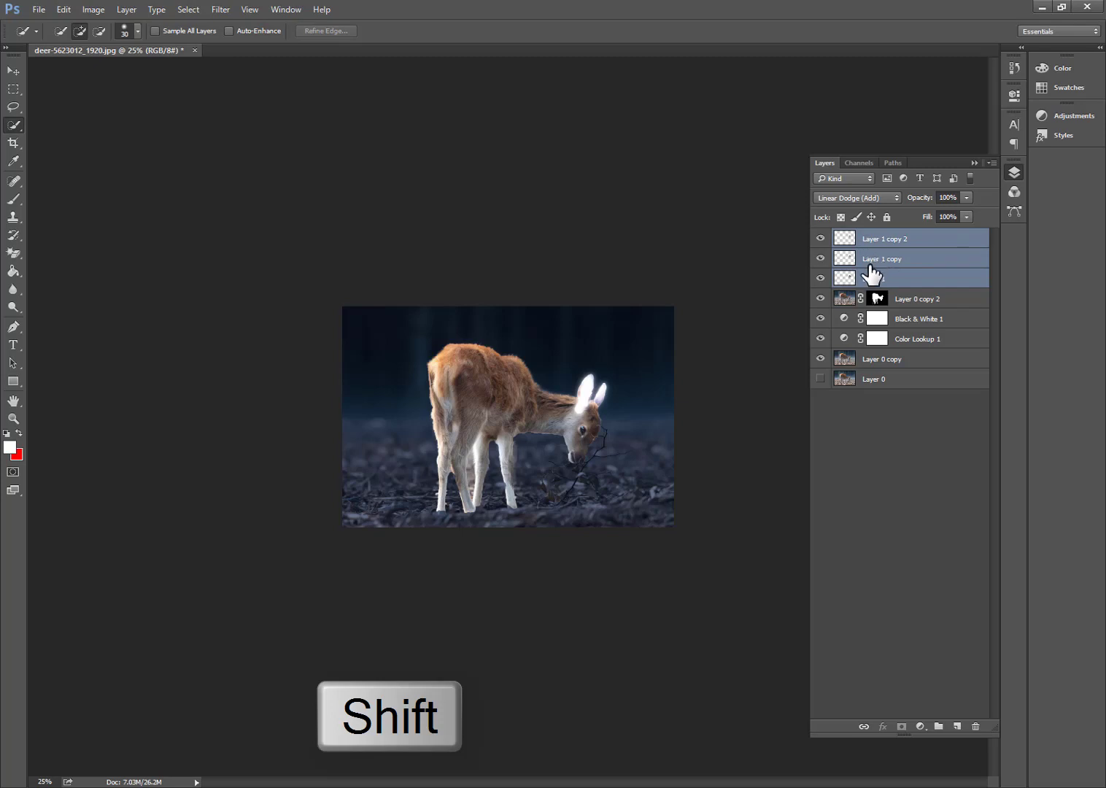
key("ctrl+g")
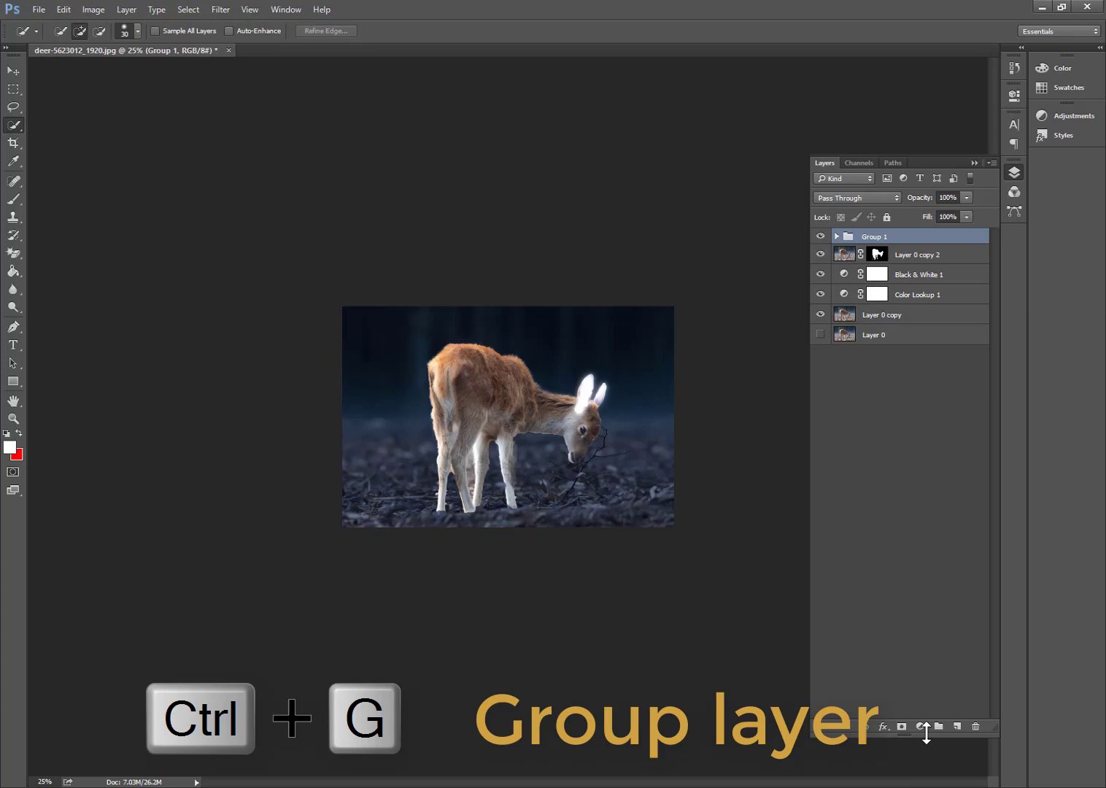
left_click(920, 726)
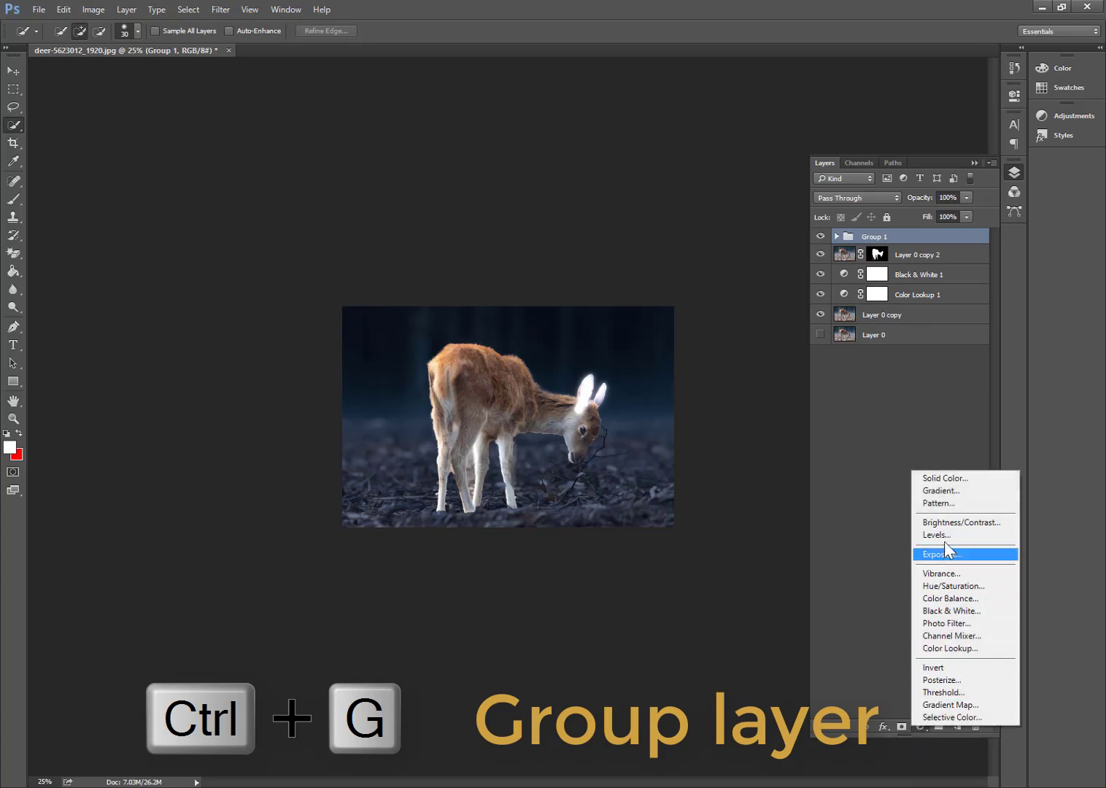
Step: Add a colorized Hue/Saturation layer clipped to Group 1 with hue 48, saturation 62
left_click(935, 586)
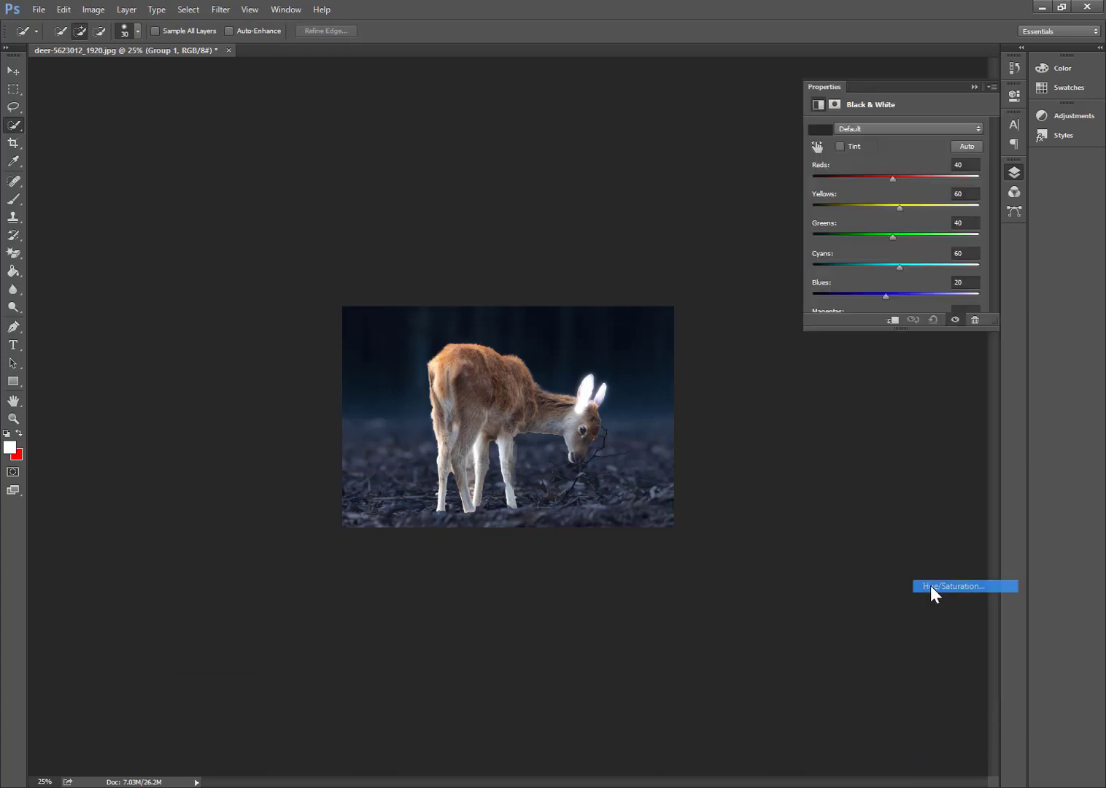
left_click(893, 321)
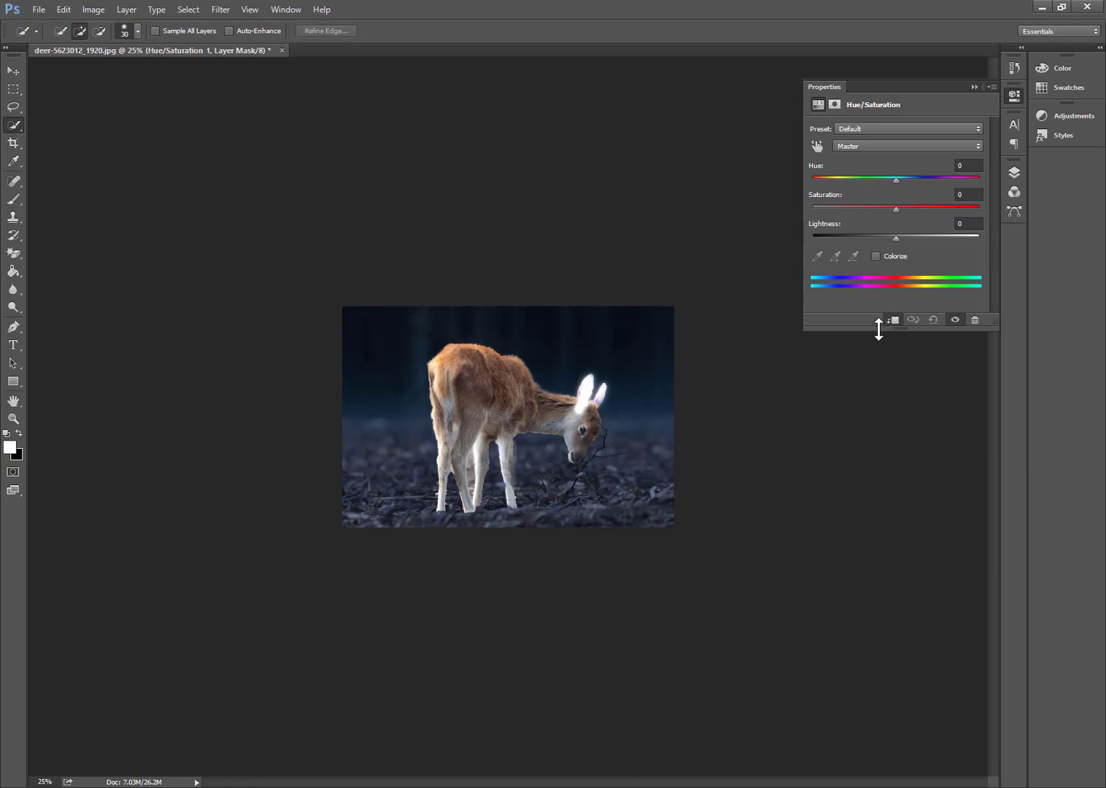
left_click(877, 256)
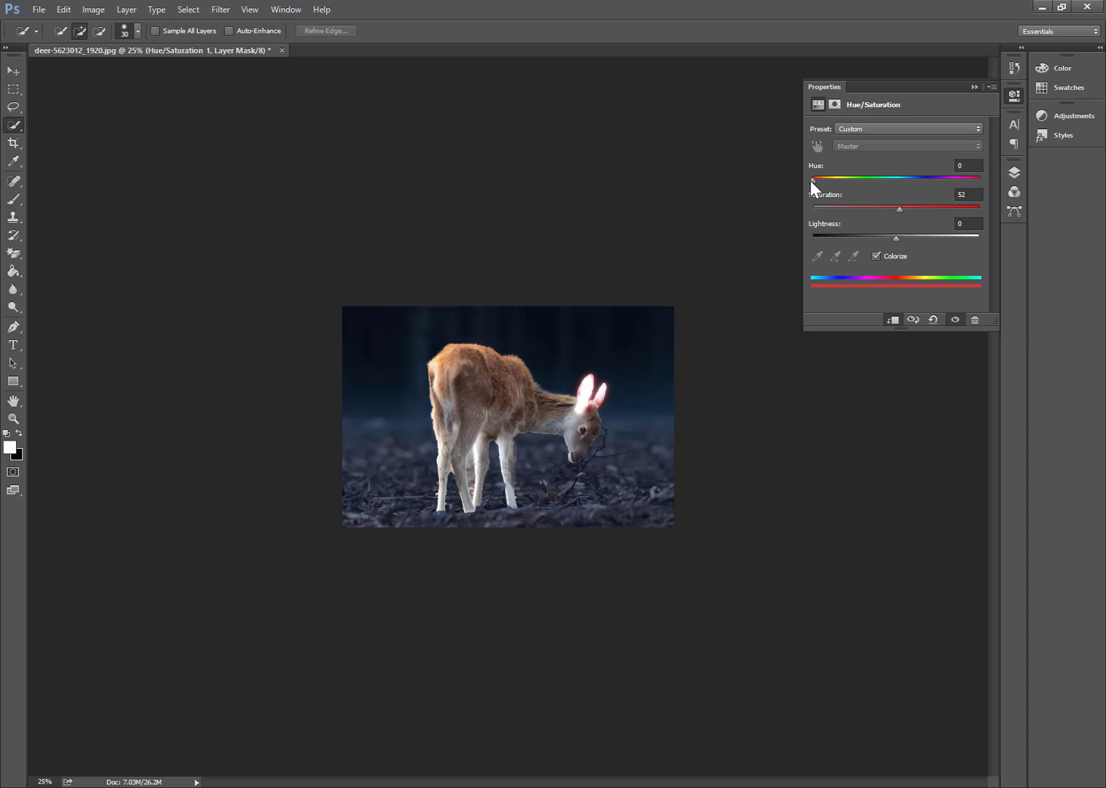
left_click_drag(811, 182, 834, 192)
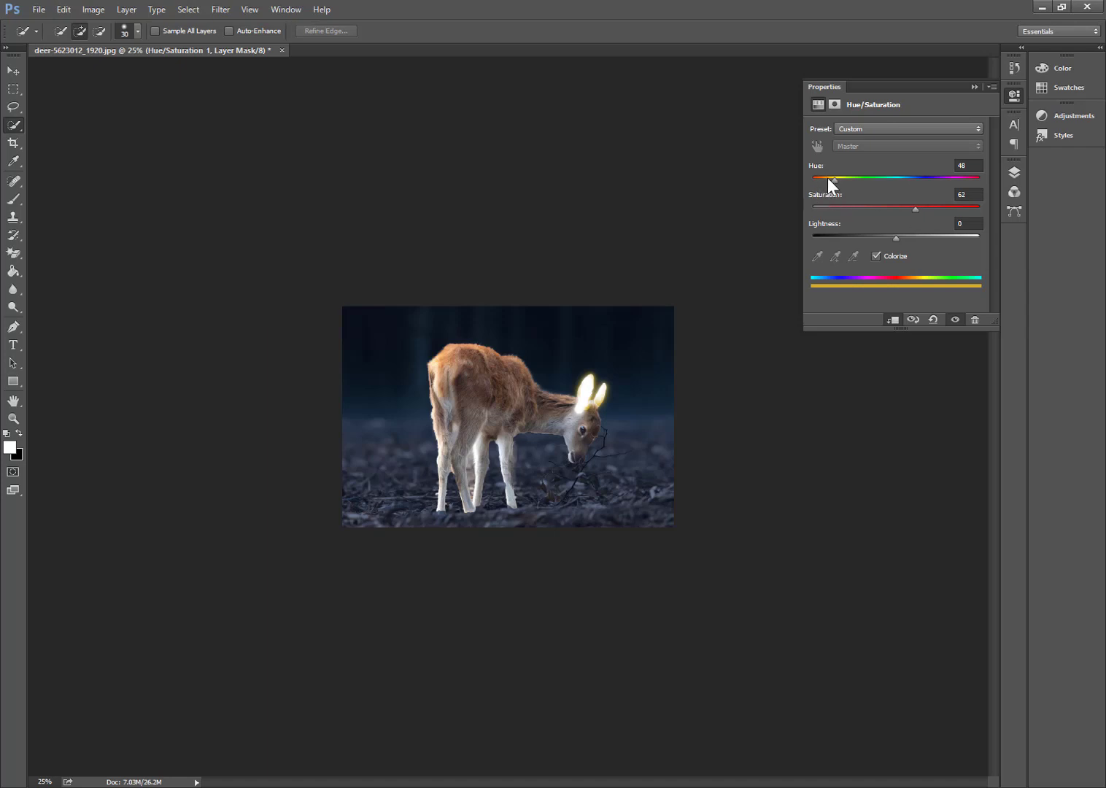
mouse_move(834, 178)
left_mouse_down()
mouse_move(845, 179)
mouse_move(835, 184)
left_mouse_up()
left_click(974, 86)
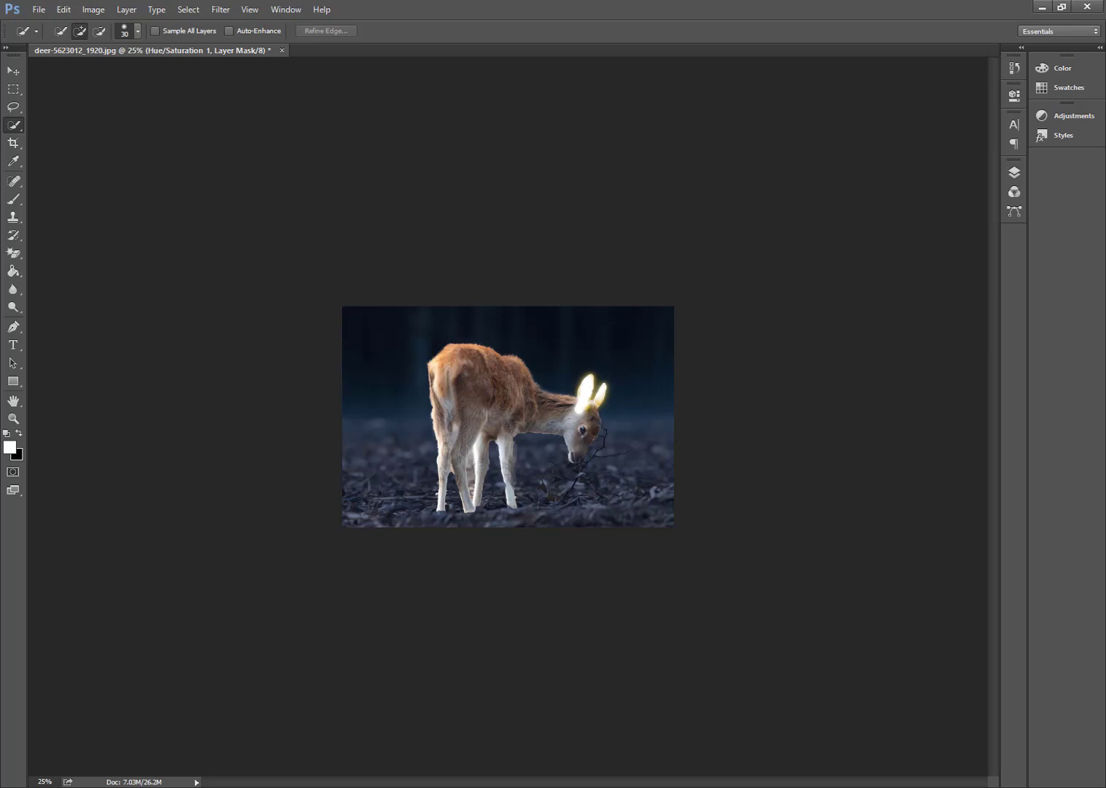
left_click(1014, 174)
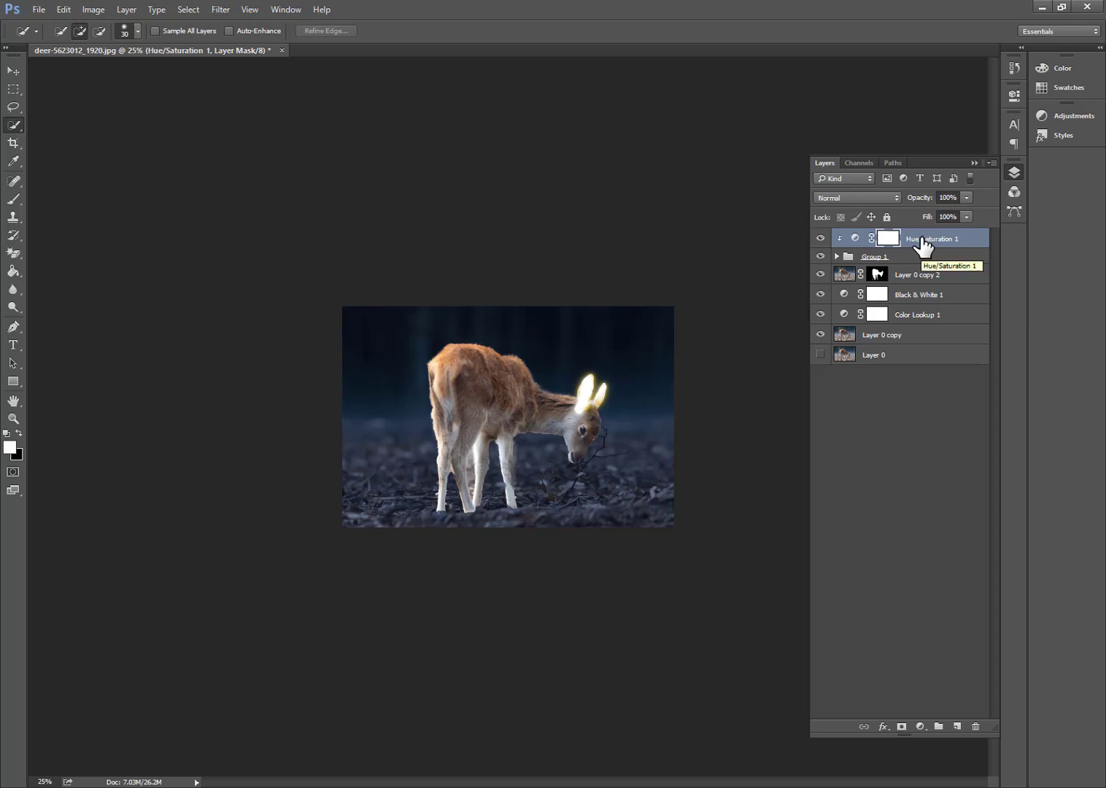
Step: Duplicate Hue/Saturation 1, move the copy above Layer 0 copy 2, and clip it to the deer
key("ctrl+j")
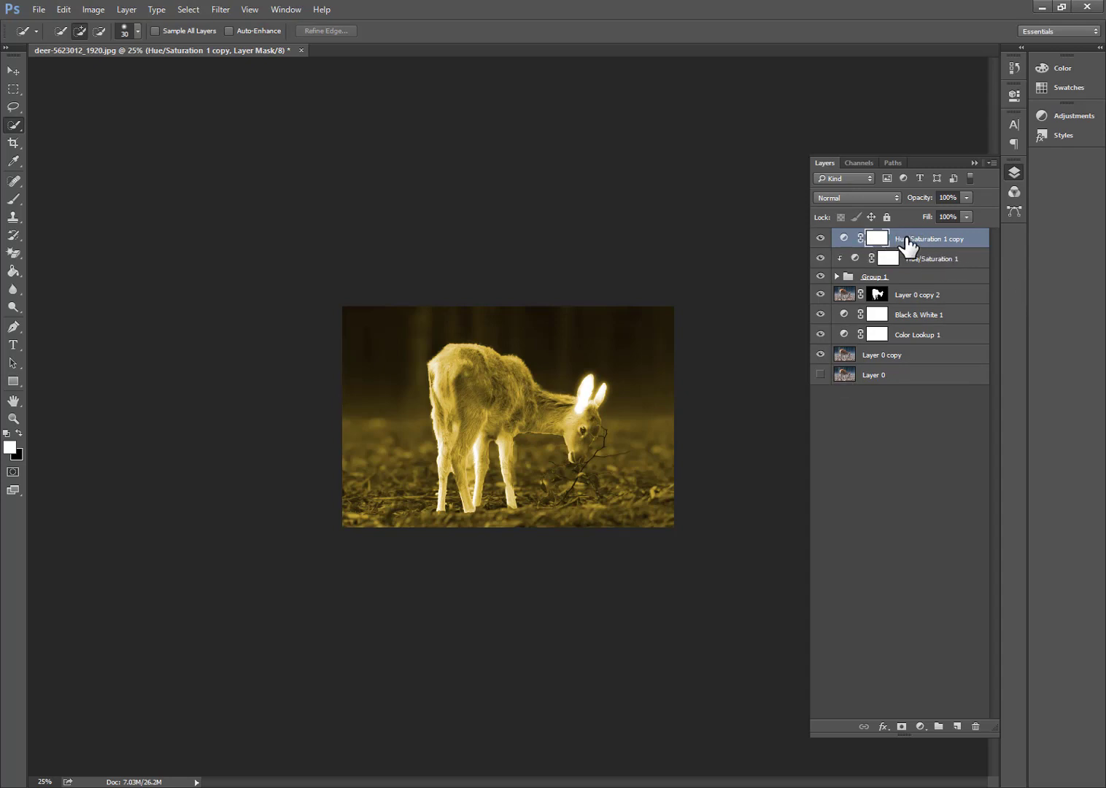
left_click_drag(911, 246, 923, 286)
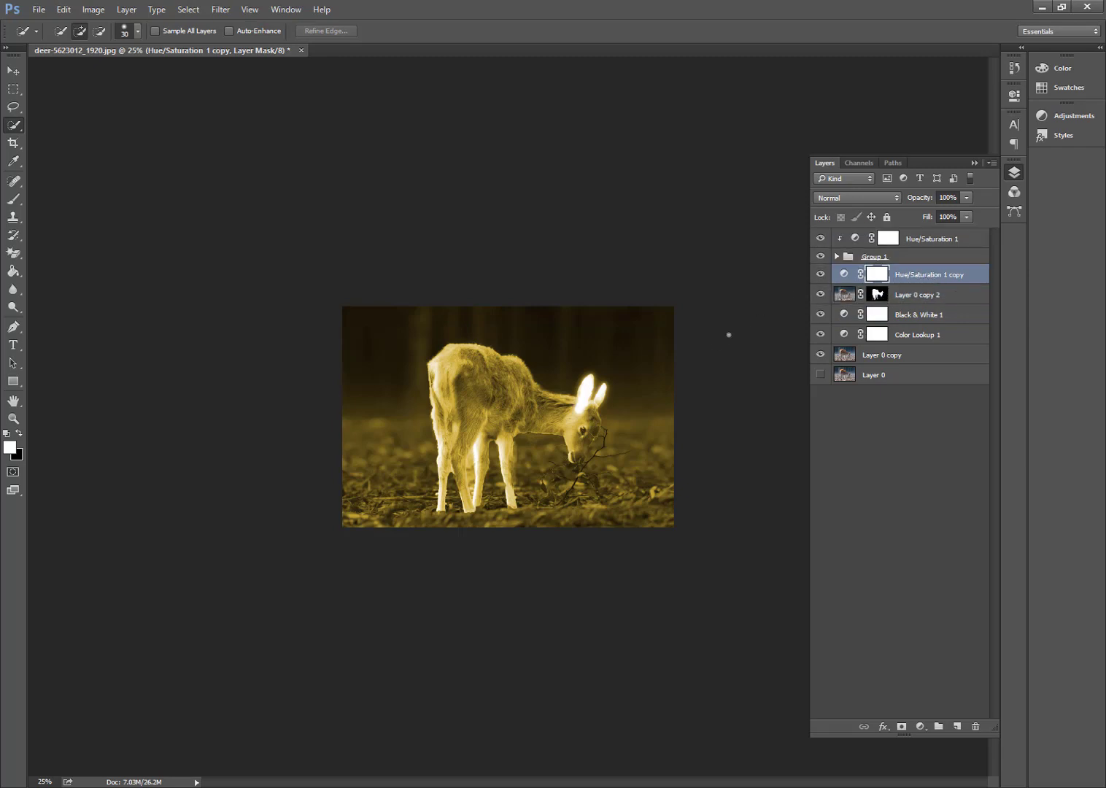
double_click(844, 275)
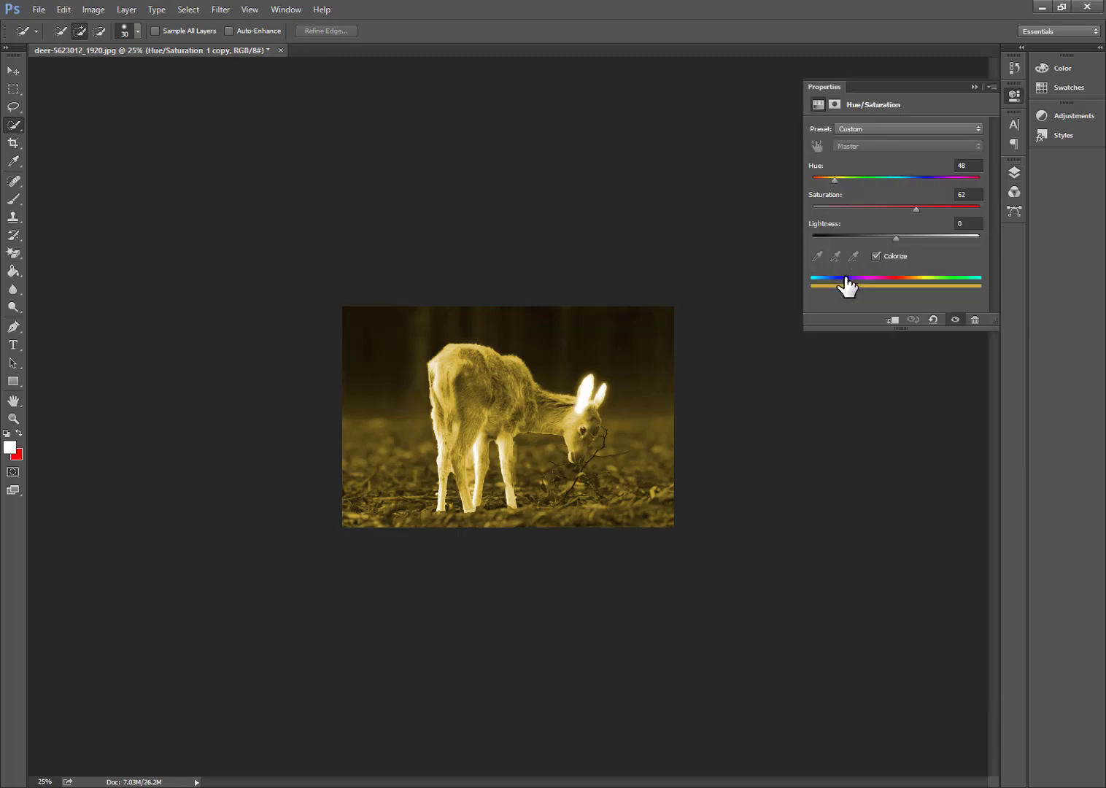
left_click(890, 321)
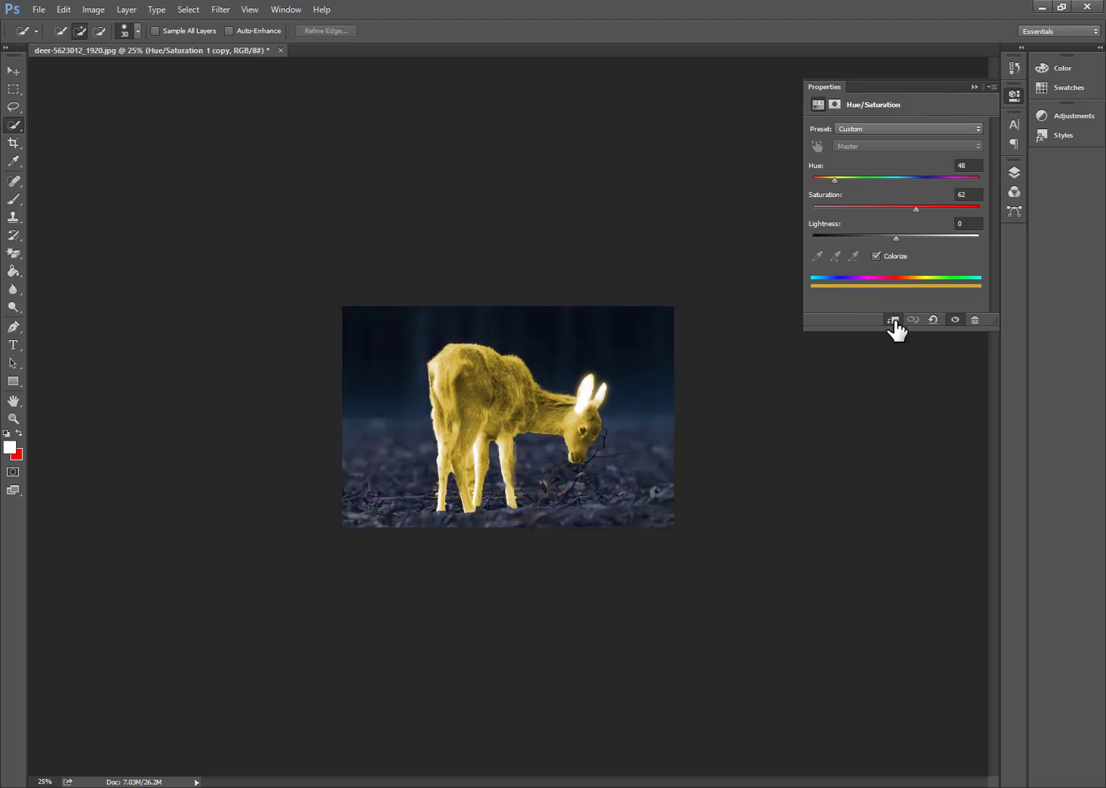
Step: Invert the Hue/Saturation 1 copy's mask so the deer shows its natural colours
left_click(974, 87)
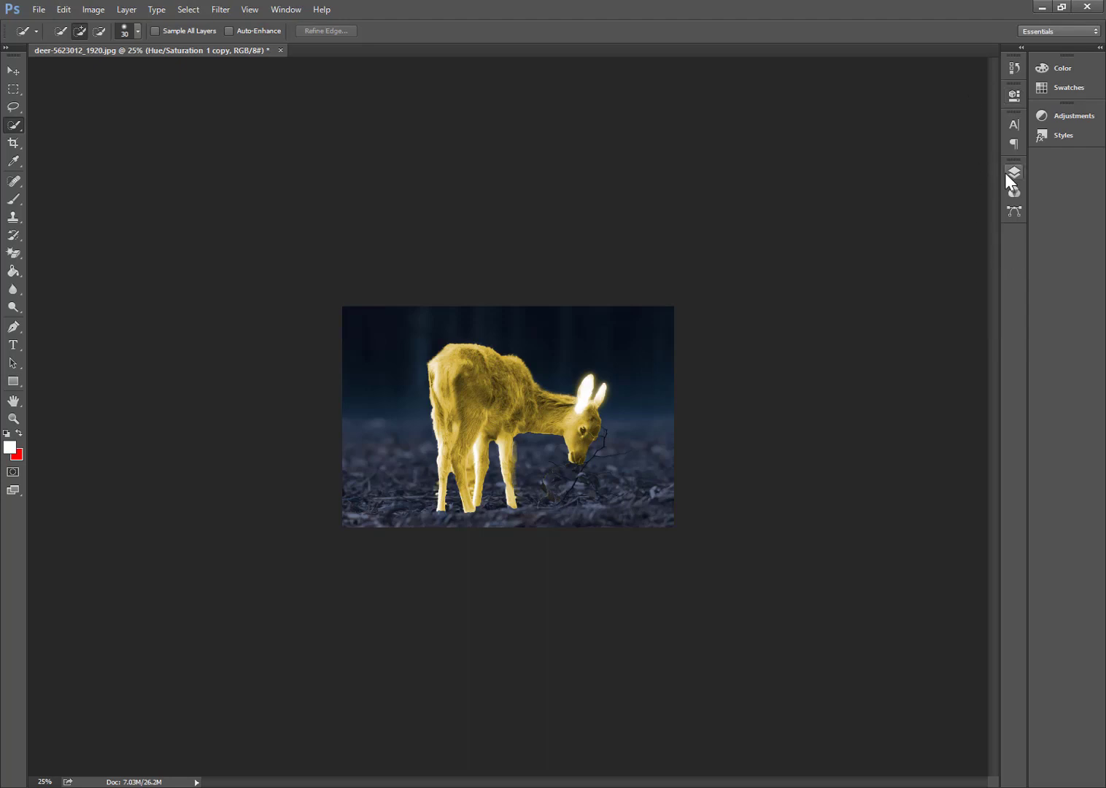
left_click(1013, 173)
left_click(878, 277)
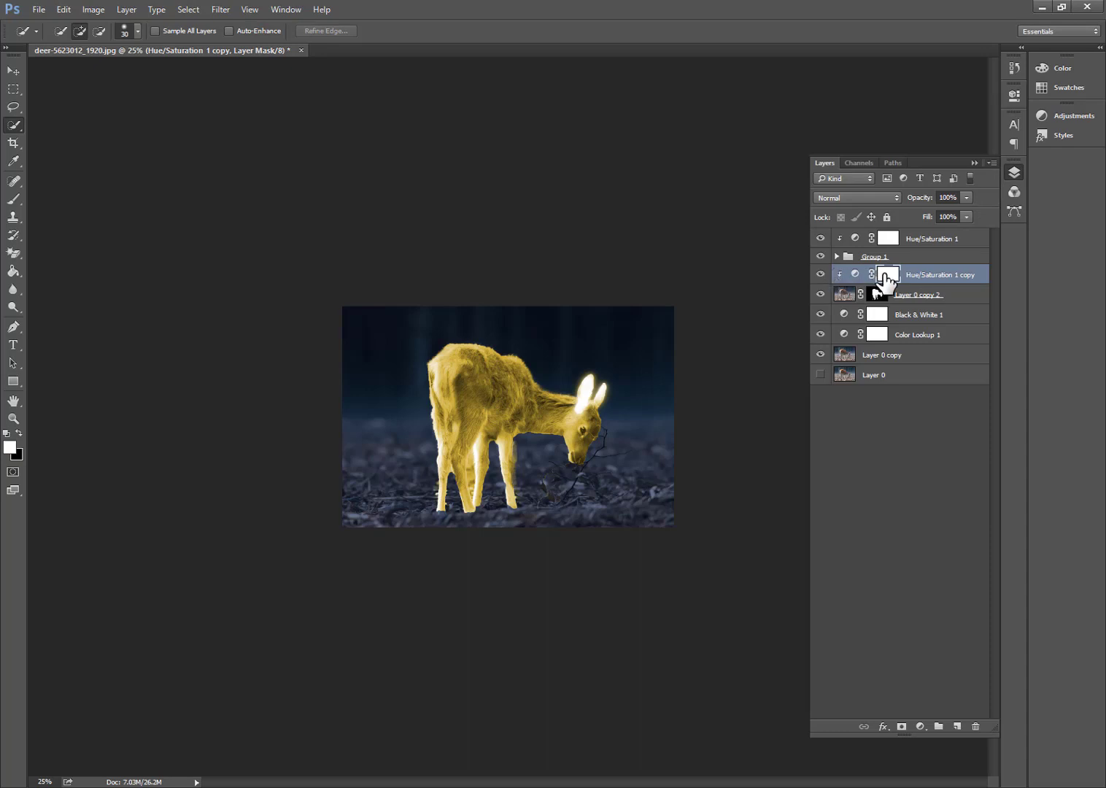
key("ctrl+i")
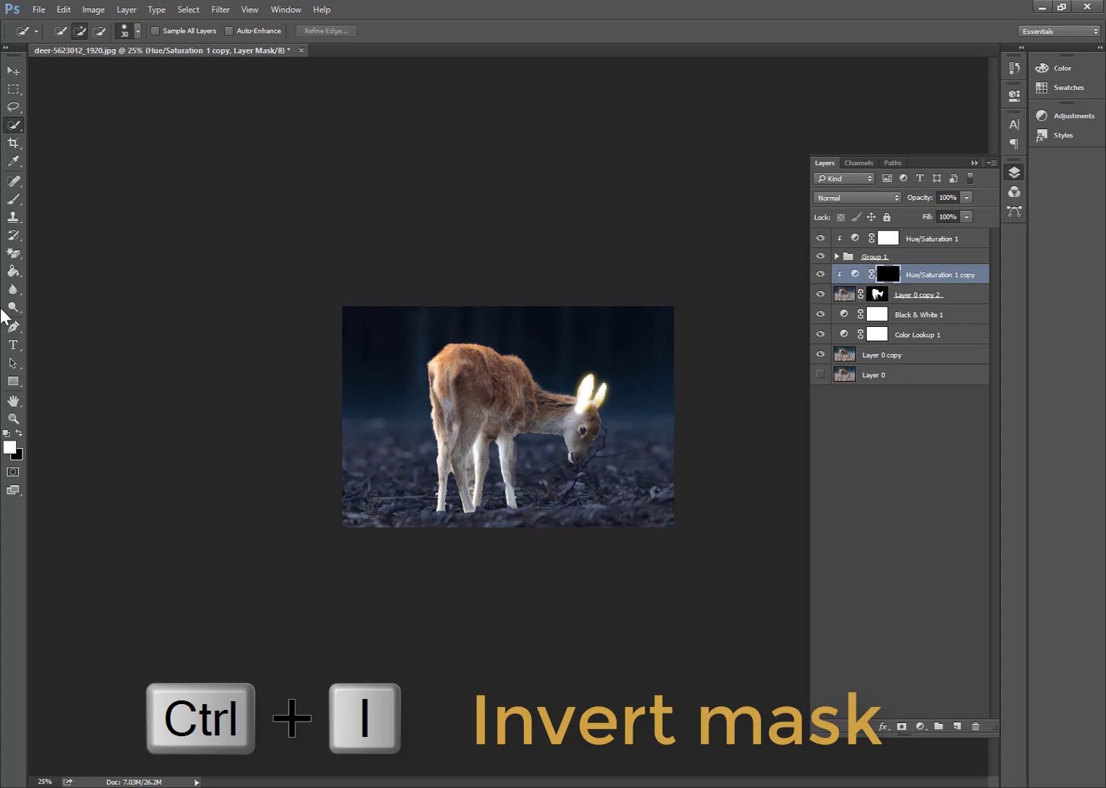
Step: Paint the tint mask over the deer's head with a 56% opacity, 35% flow brush
left_click(15, 204)
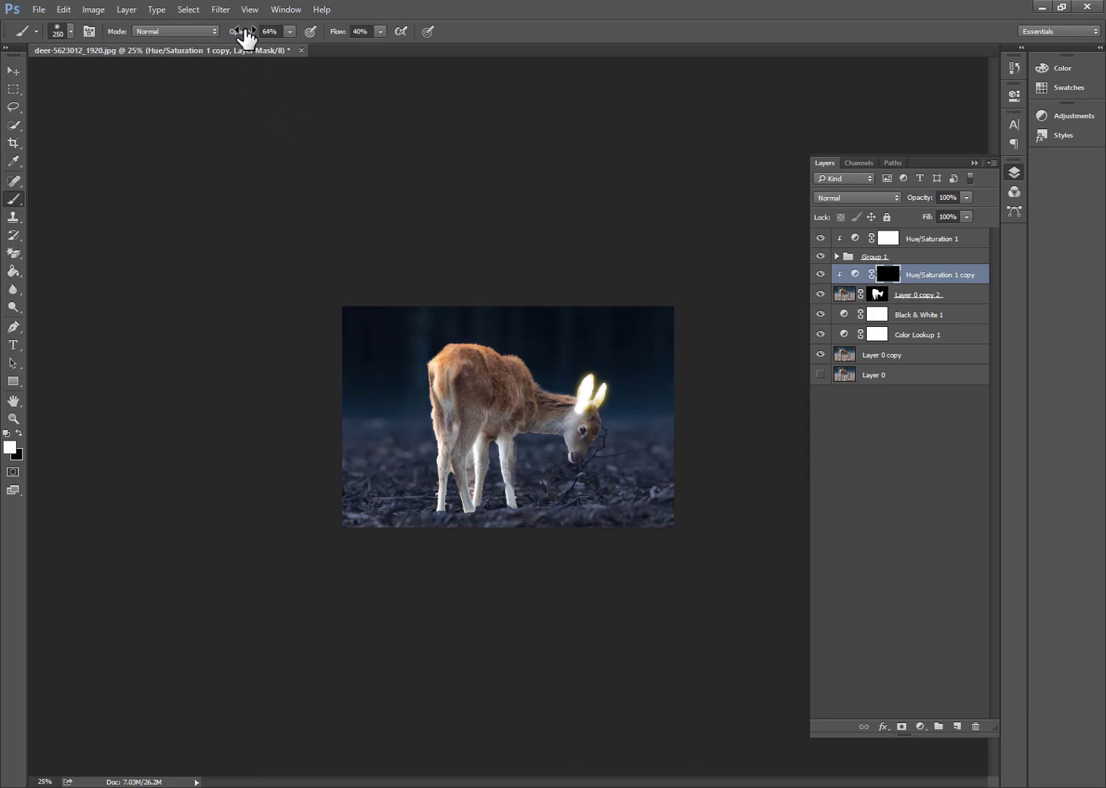
left_click_drag(246, 36, 242, 40)
left_click_drag(340, 41, 335, 39)
mouse_move(586, 423)
left_mouse_down()
mouse_move(556, 404)
mouse_move(591, 431)
mouse_move(569, 427)
mouse_move(558, 397)
mouse_move(540, 421)
mouse_move(547, 442)
mouse_move(551, 397)
mouse_move(527, 402)
mouse_move(536, 393)
mouse_move(525, 413)
mouse_move(538, 395)
mouse_move(532, 409)
mouse_move(564, 407)
mouse_move(578, 428)
mouse_move(589, 414)
mouse_move(581, 442)
mouse_move(537, 415)
mouse_move(549, 404)
mouse_move(521, 403)
mouse_move(530, 391)
mouse_move(525, 398)
mouse_move(553, 409)
mouse_move(565, 403)
mouse_move(520, 372)
mouse_move(514, 341)
mouse_move(539, 368)
mouse_move(515, 344)
mouse_move(536, 373)
left_mouse_up()
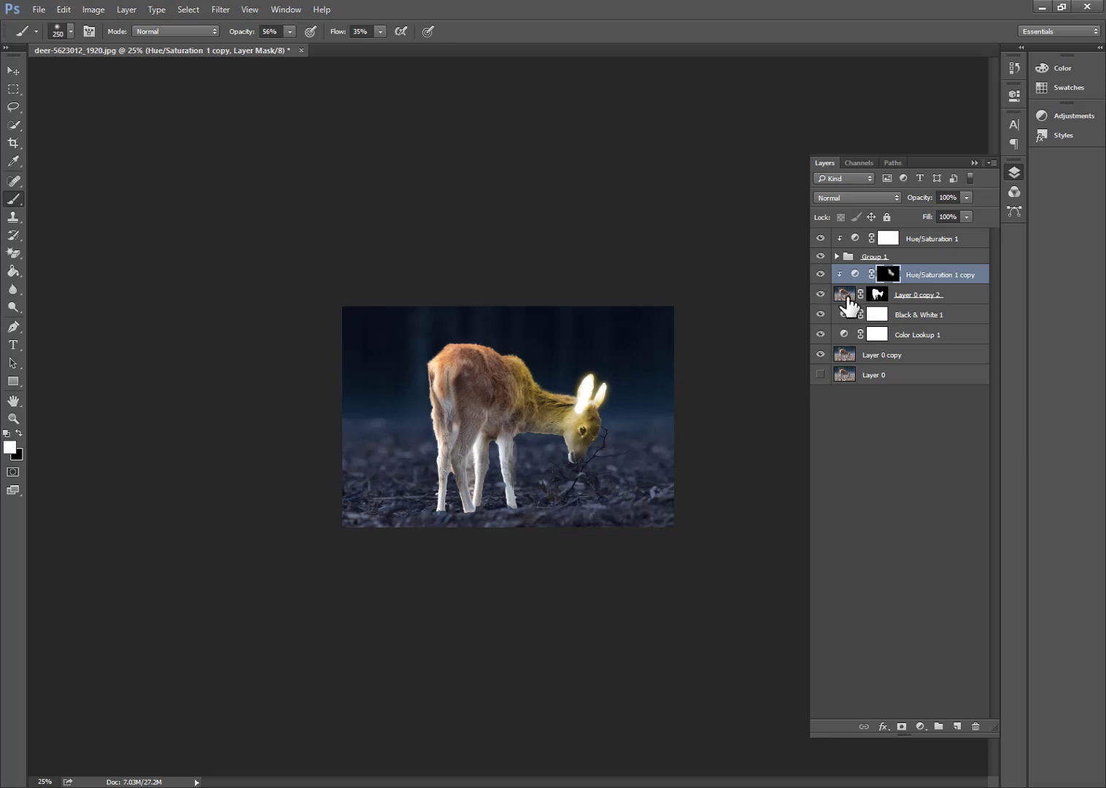
left_click(847, 300)
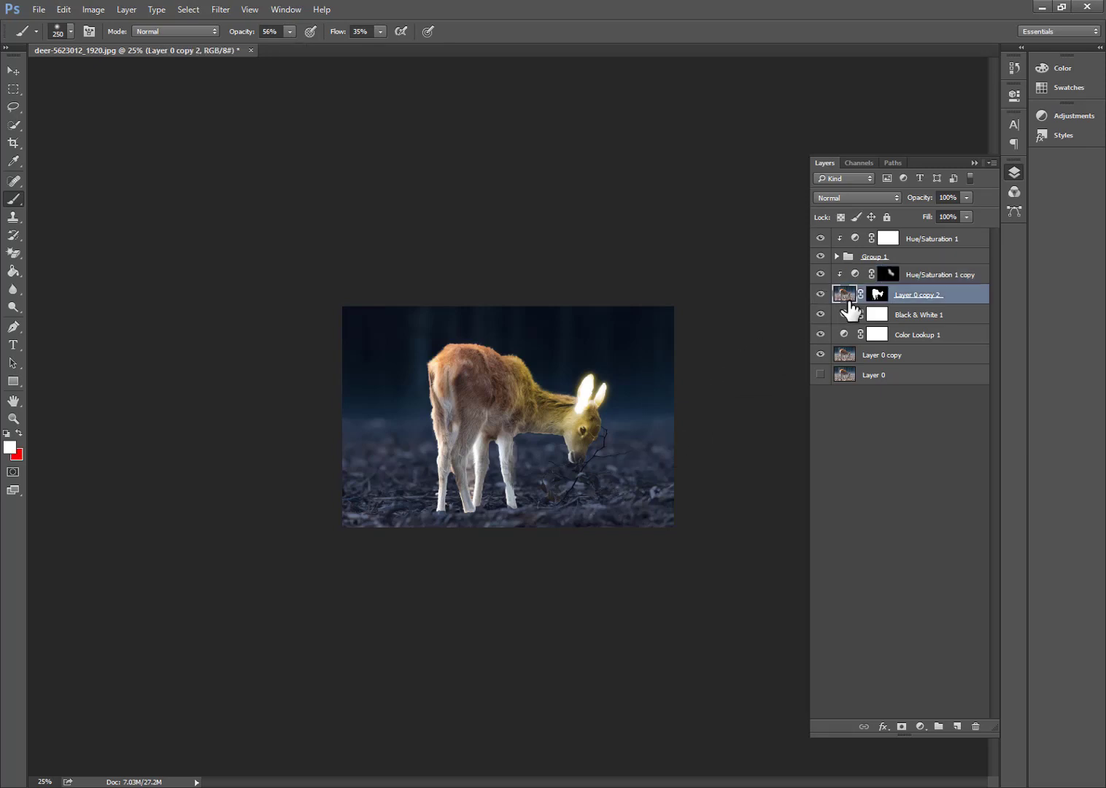
left_click(919, 726)
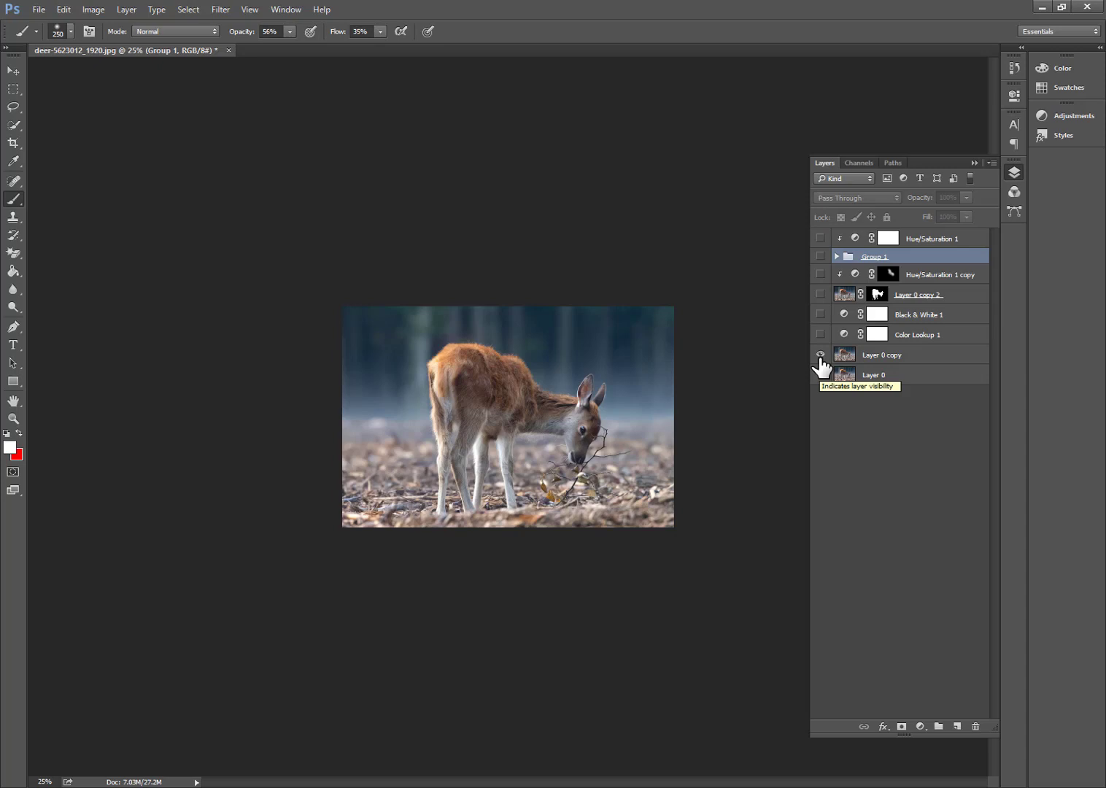
left_click(820, 334)
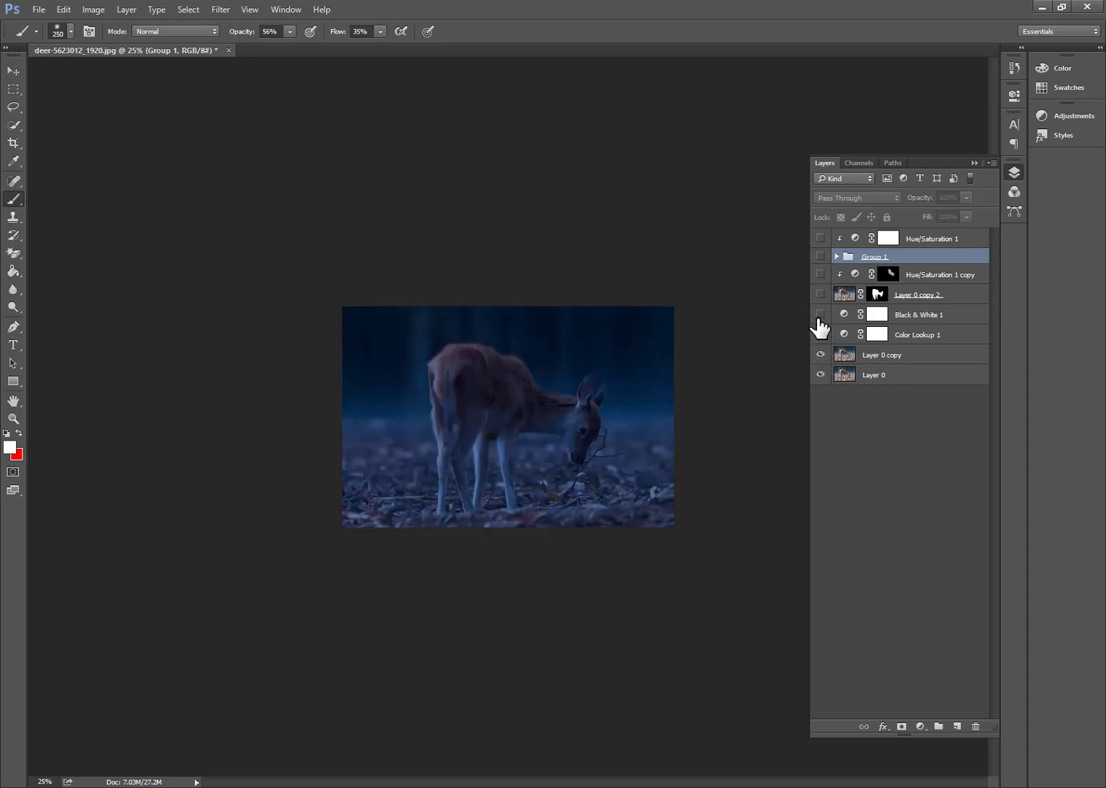
left_click(820, 315)
left_click(820, 294)
left_click(820, 274)
left_click(820, 256)
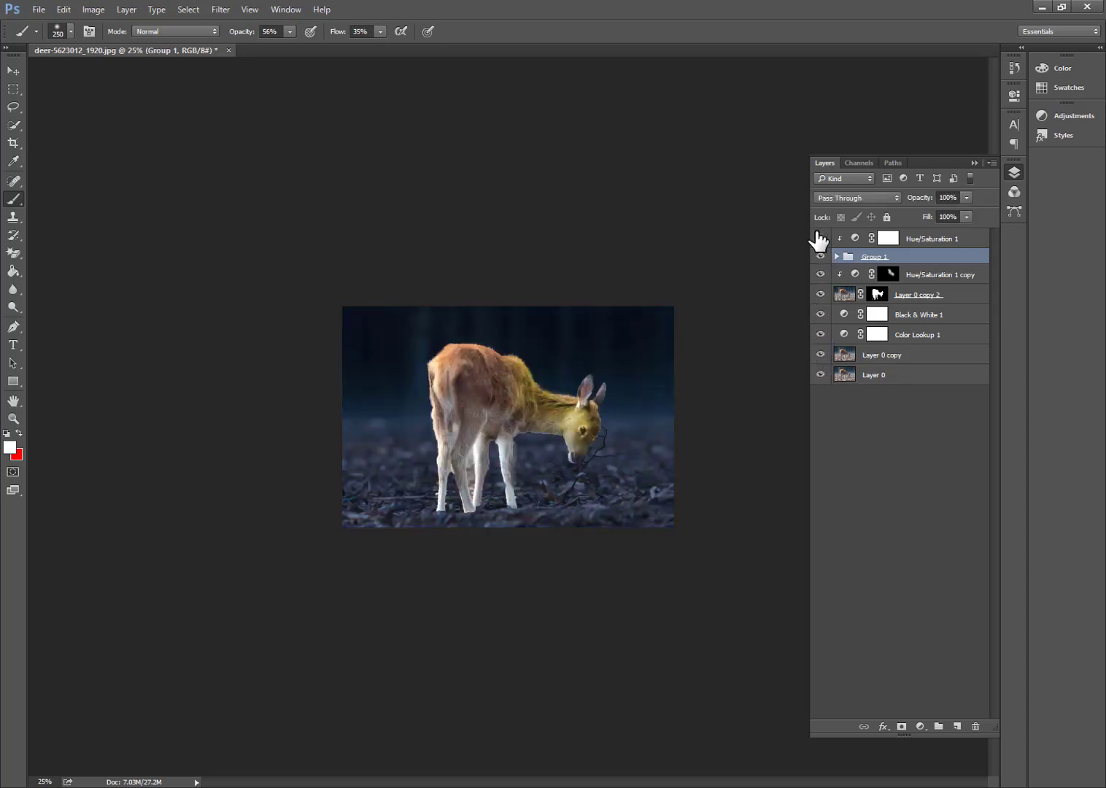
left_click(819, 238)
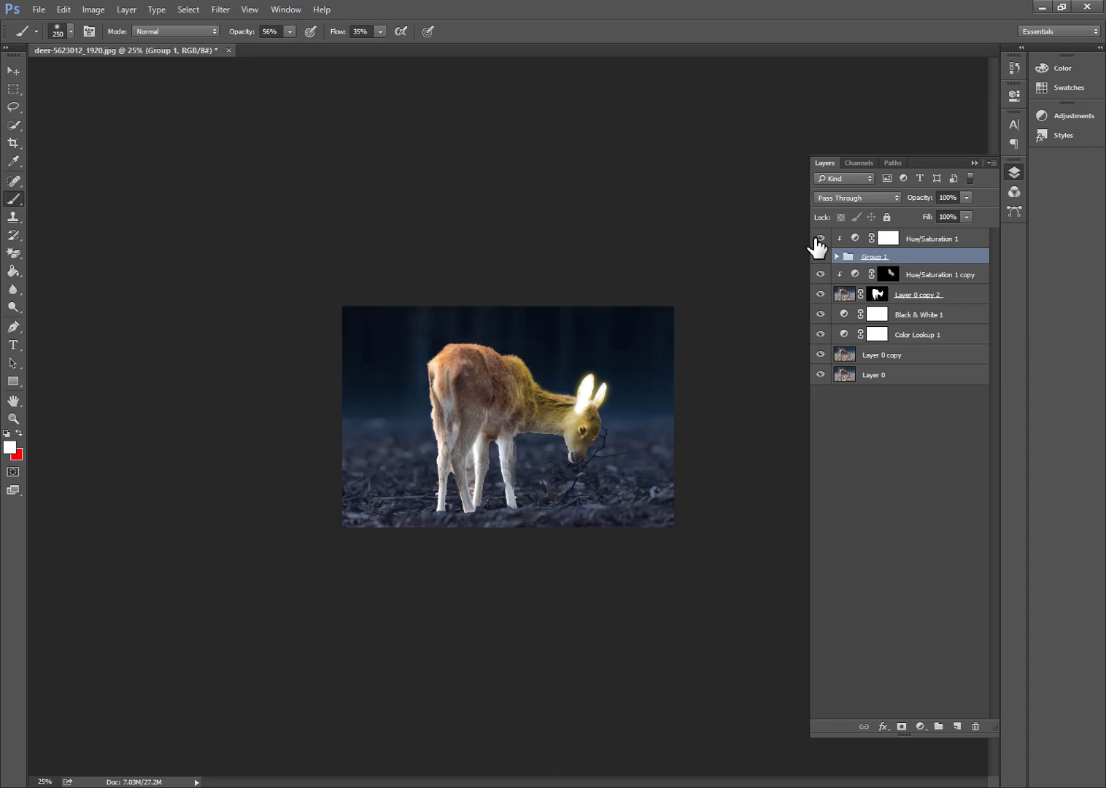